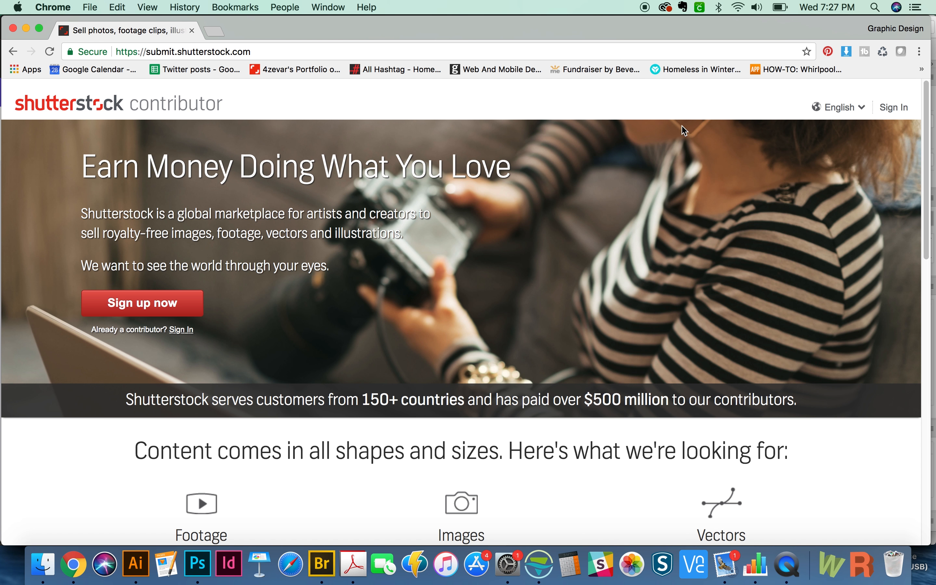
# - Register a new contributor account with the full name, display name, email and password, accept the age and terms statement, and continue
pyautogui.click(890, 113)
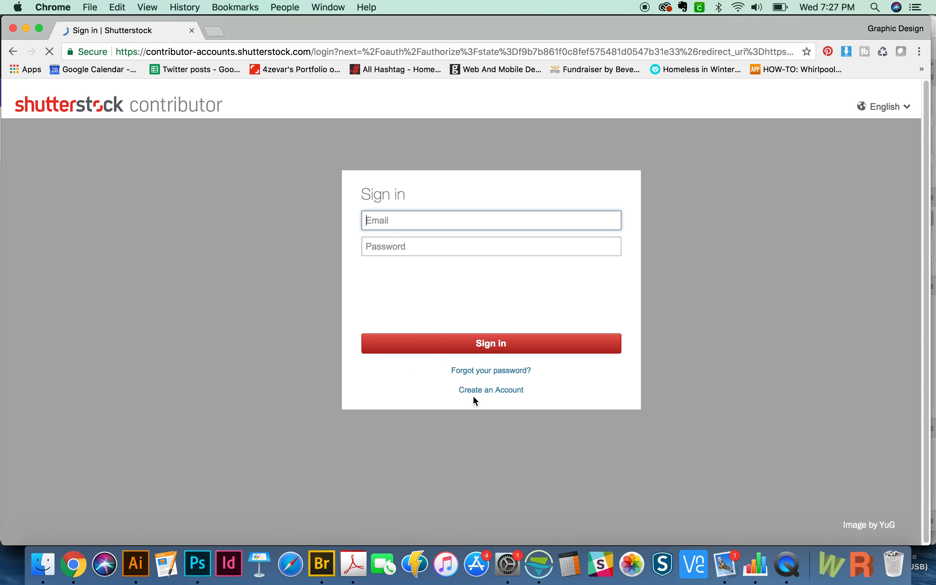
pyautogui.click(493, 391)
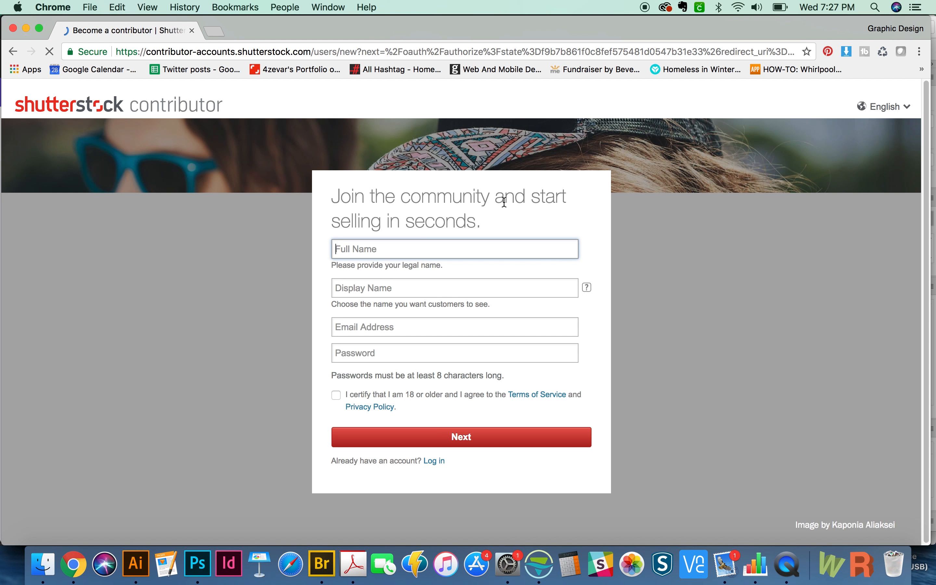
pyautogui.write('Boop')
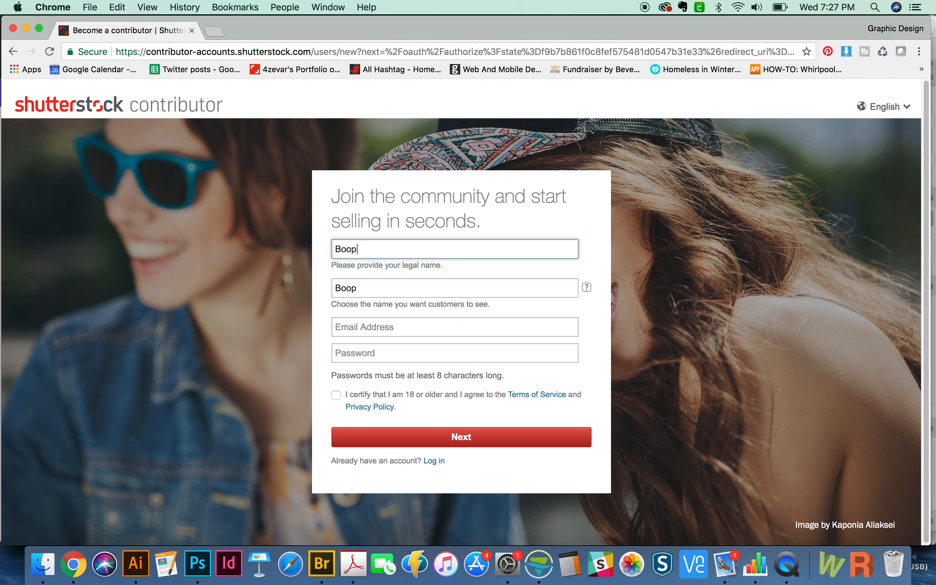
pyautogui.write('a McBoopersons')
pyautogui.press('Tab')
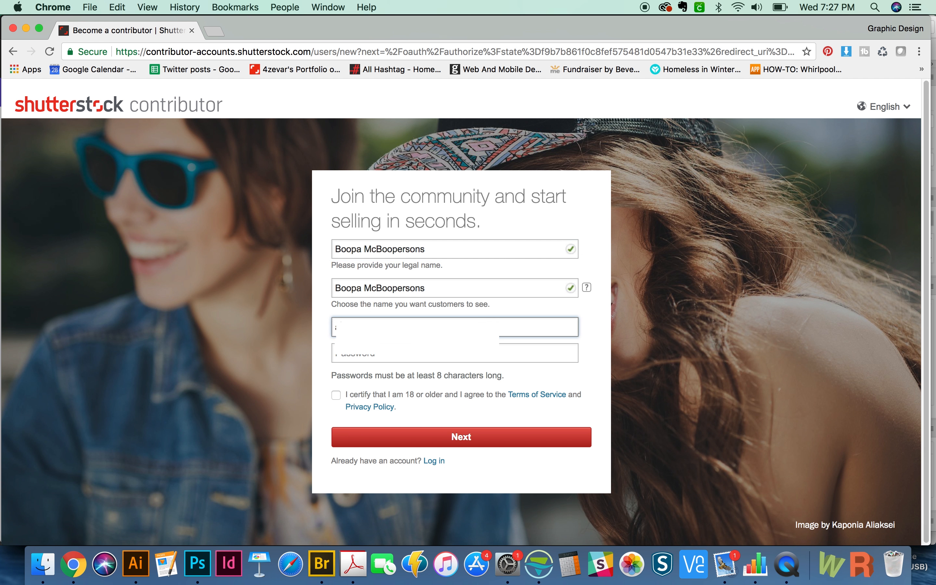
pyautogui.press('Tab')
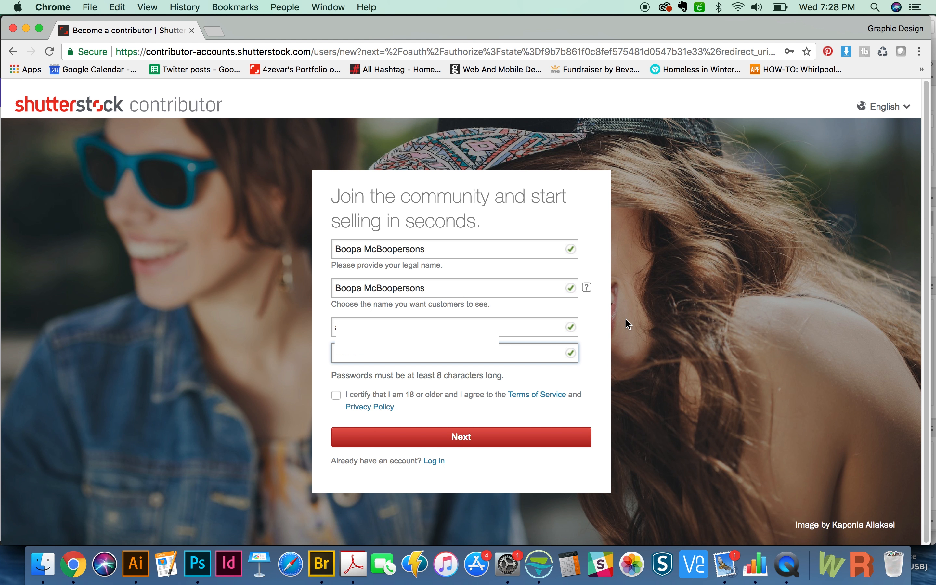
pyautogui.click(576, 394)
pyautogui.click(486, 437)
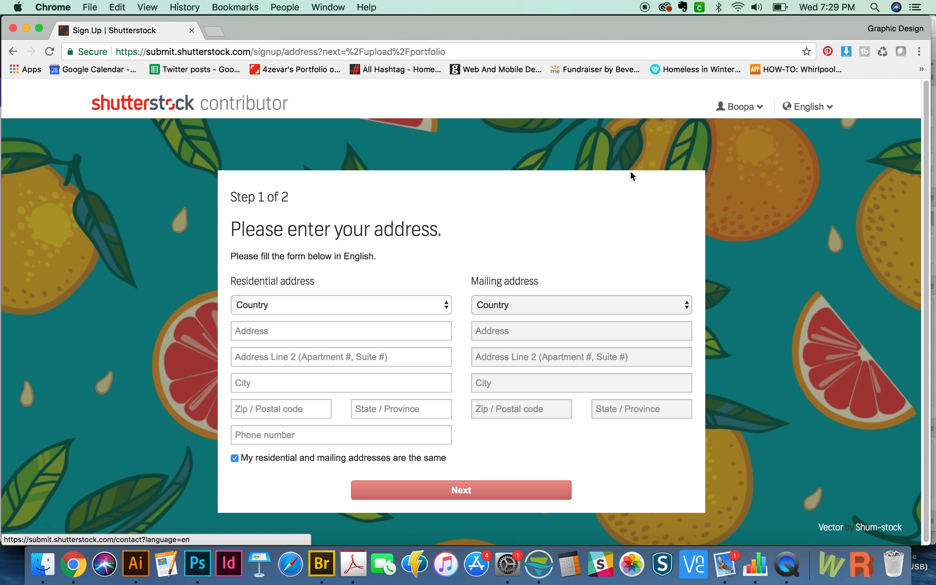
# - Fill in the residential address, continue past the identification upload and go to the contributor dashboard
pyautogui.moveTo(726, 93)
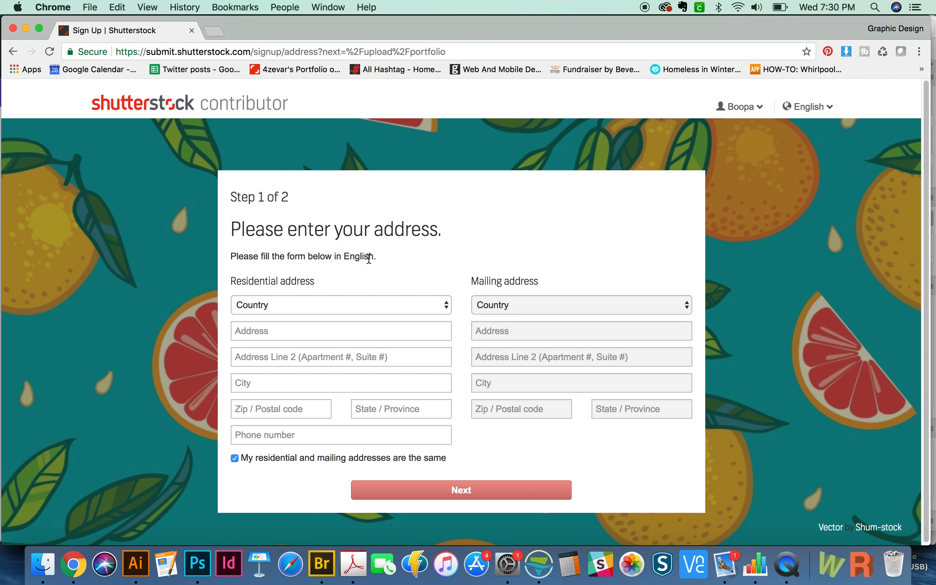
pyautogui.click(262, 333)
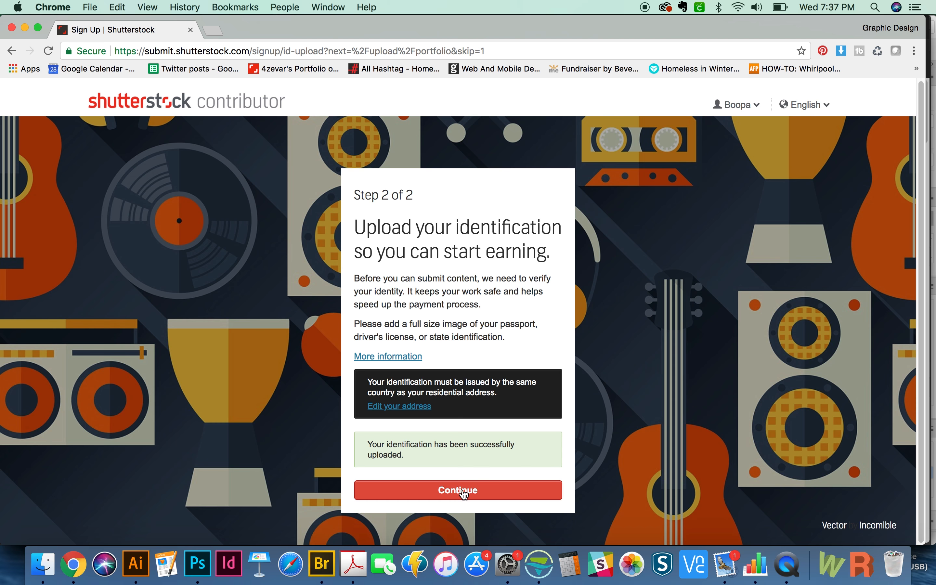
pyautogui.click(460, 490)
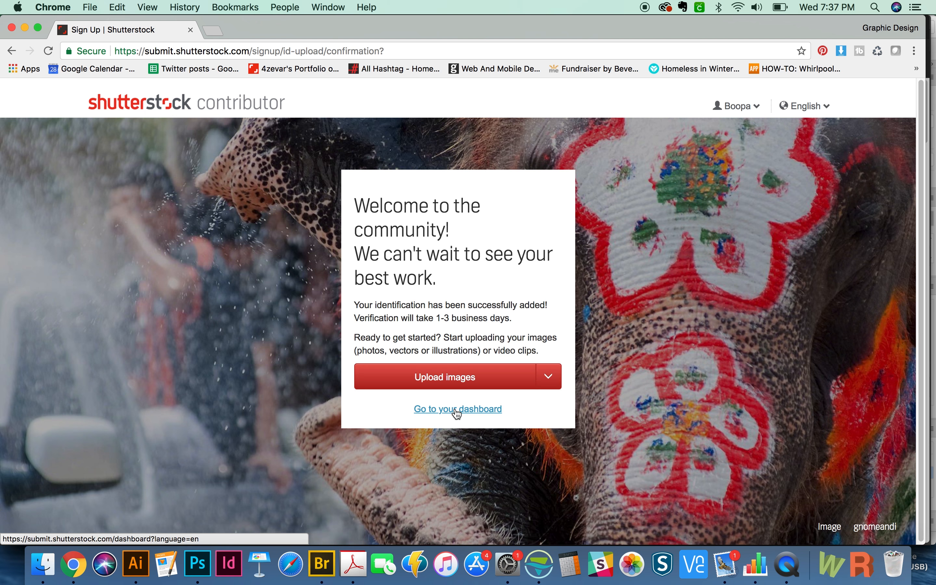
pyautogui.click(458, 410)
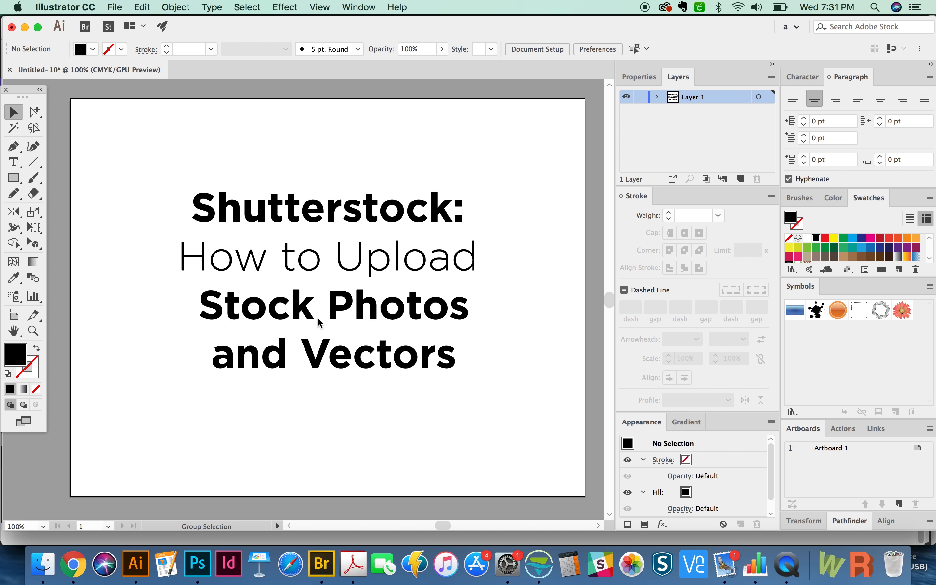
# - In Illustrator, set up a new document in pixels with a width and height of 600 px
pyautogui.press('super+n')
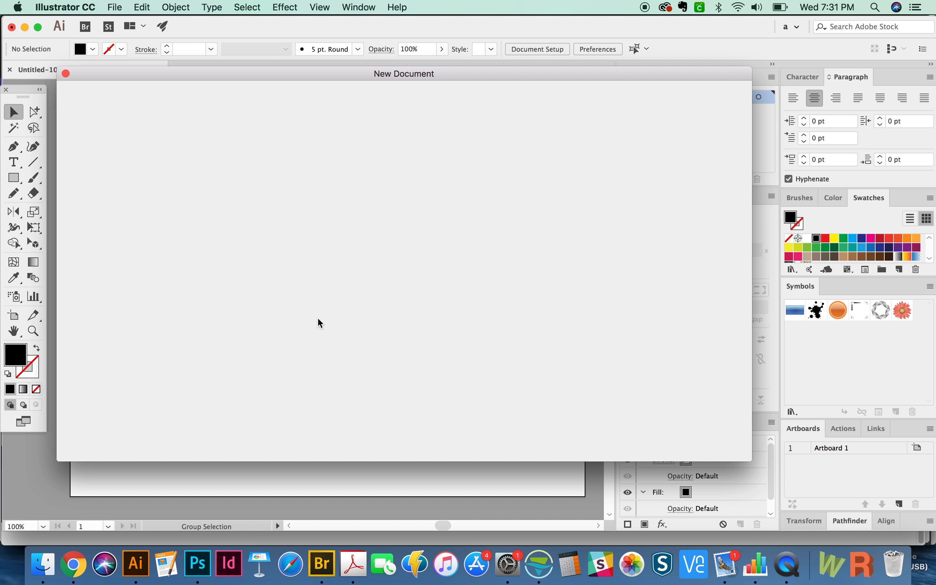
pyautogui.click(658, 438)
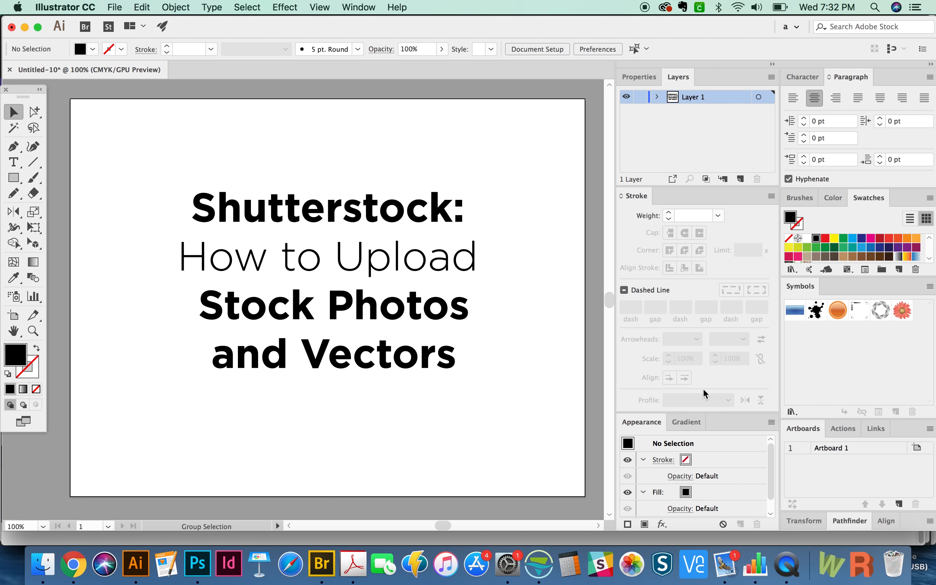
pyautogui.press('super+n')
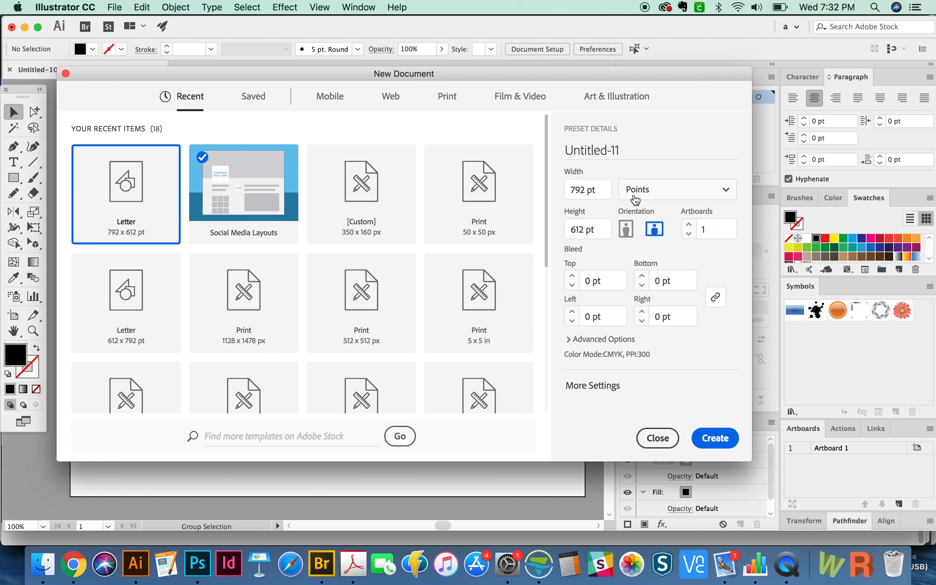
pyautogui.click(588, 189)
pyautogui.click(674, 195)
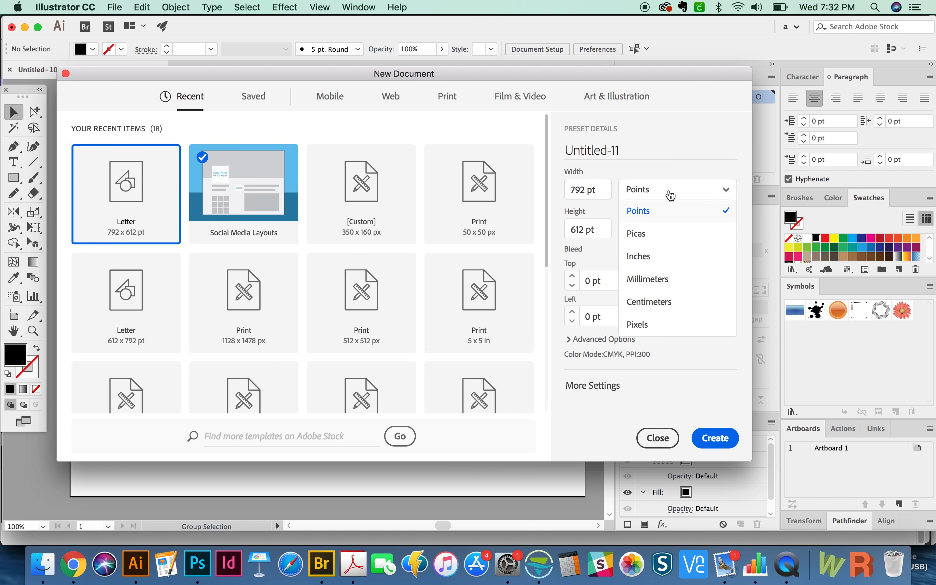
pyautogui.click(664, 326)
pyautogui.click(586, 194)
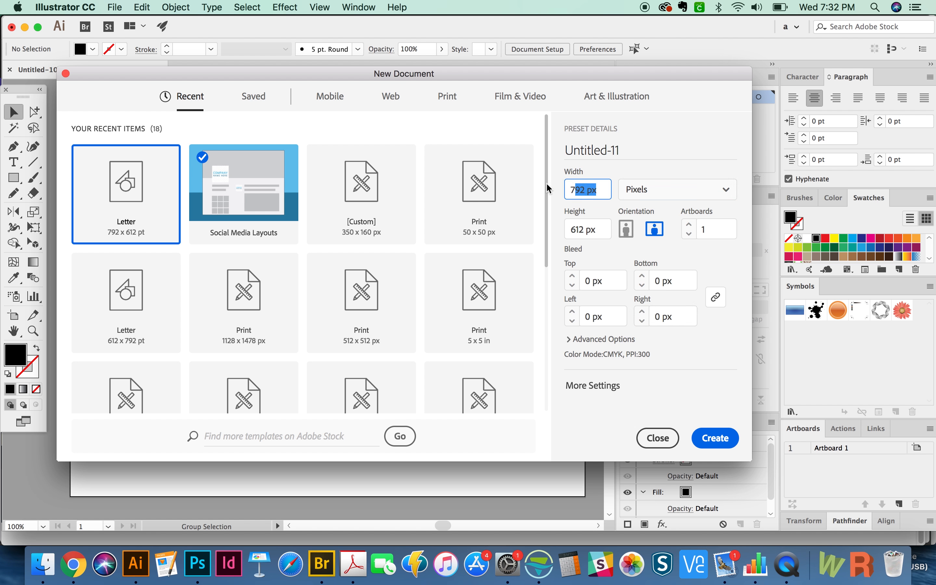
pyautogui.write('600')
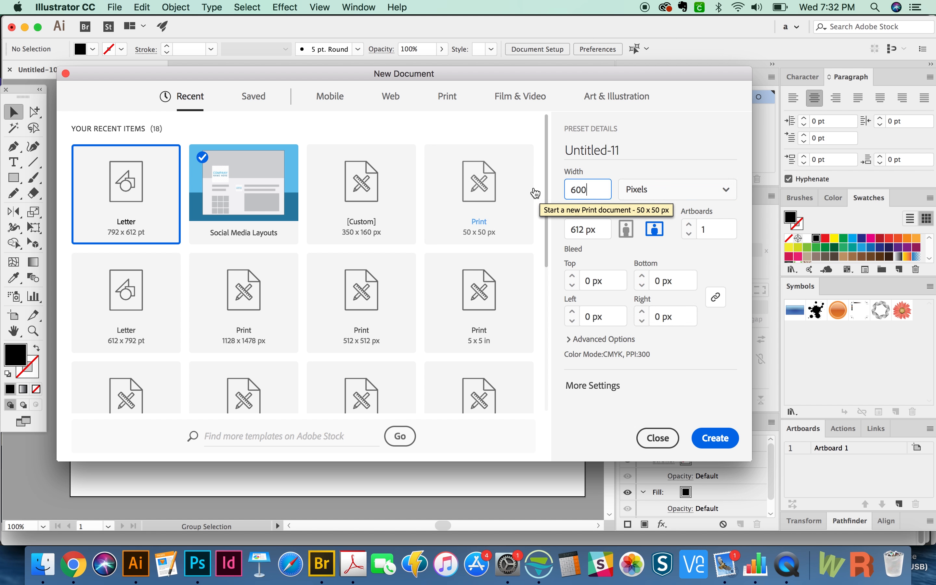
pyautogui.press('Tab')
pyautogui.write('60')
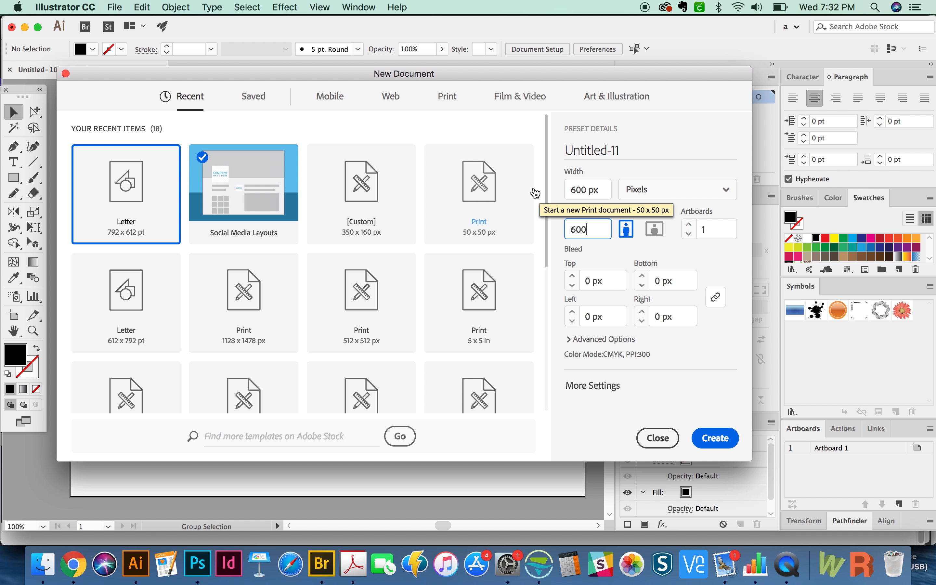
pyautogui.write('0')
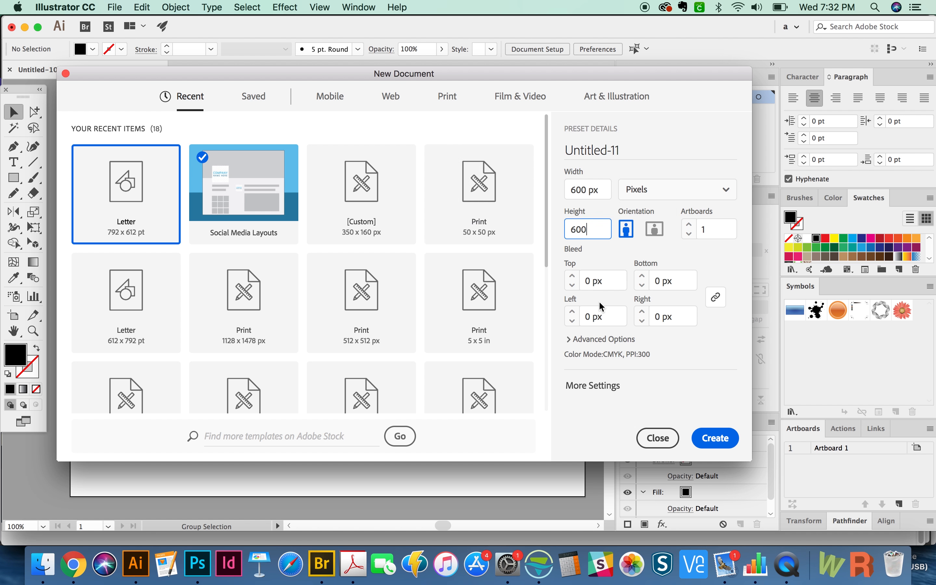
# - Set the number of artboards to 3 and create the document
pyautogui.click(715, 227)
pyautogui.write('3')
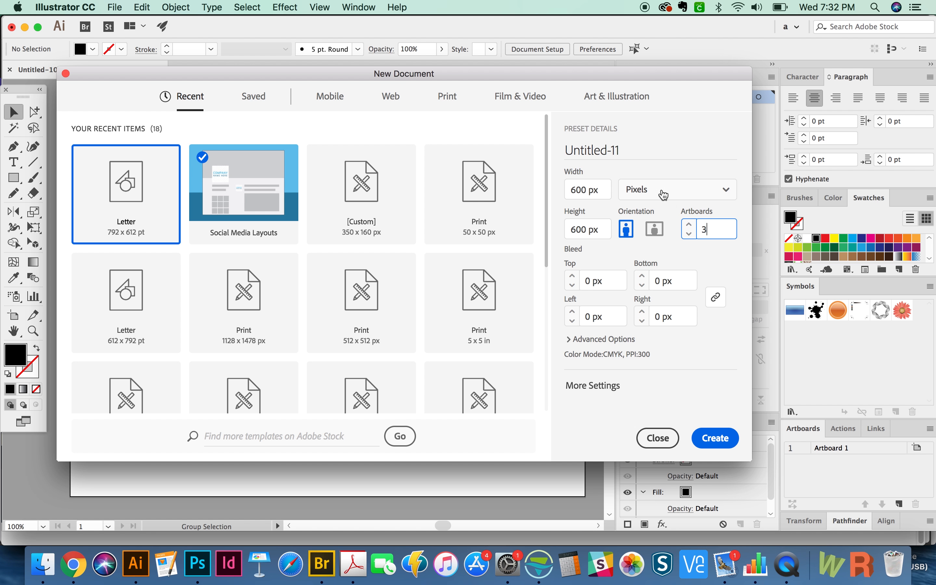
pyautogui.click(714, 438)
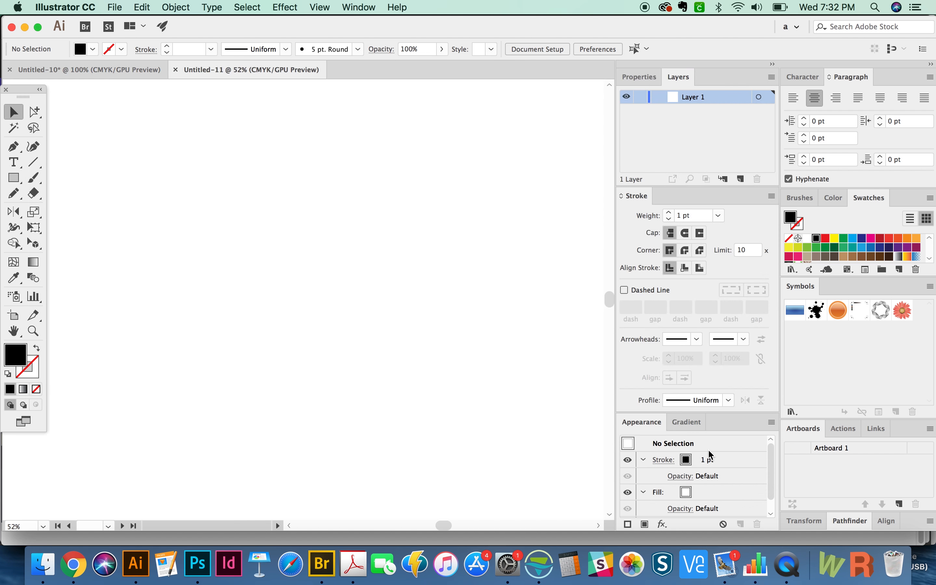
# - Paste the three award icons and place the ribbon, medal and trophy each on its own artboard
pyautogui.moveTo(158, 151); pyautogui.dragTo(213, 159)
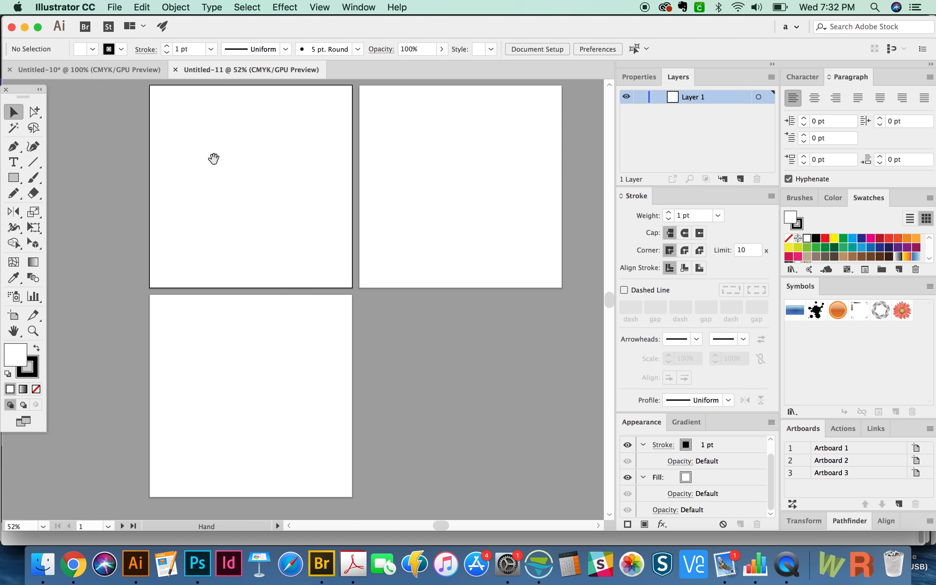
pyautogui.press('super+v')
pyautogui.moveTo(369, 304); pyautogui.dragTo(179, 322)
pyautogui.click(508, 176)
pyautogui.moveTo(421, 316); pyautogui.dragTo(533, 286)
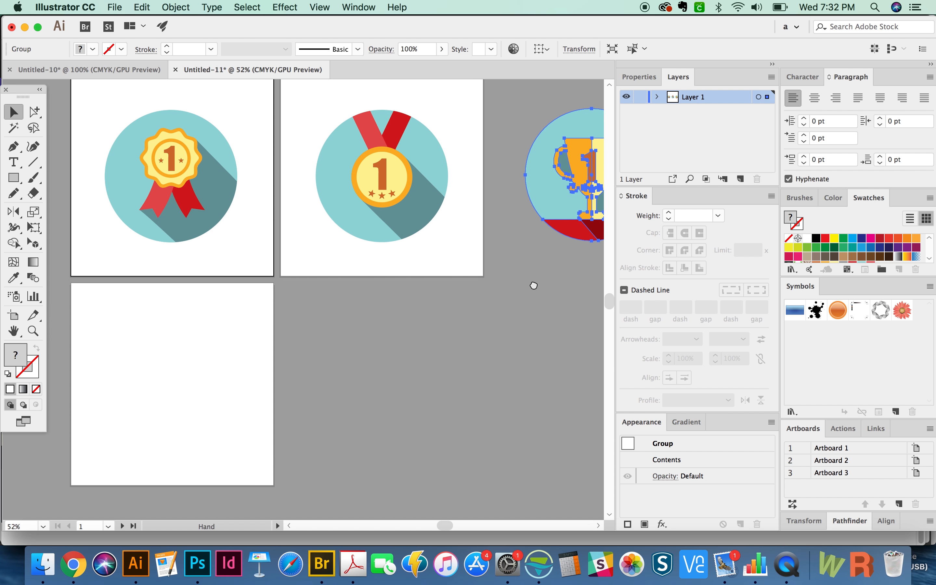
pyautogui.moveTo(561, 189); pyautogui.dragTo(145, 398)
pyautogui.moveTo(362, 399); pyautogui.dragTo(414, 421)
pyautogui.click(376, 375)
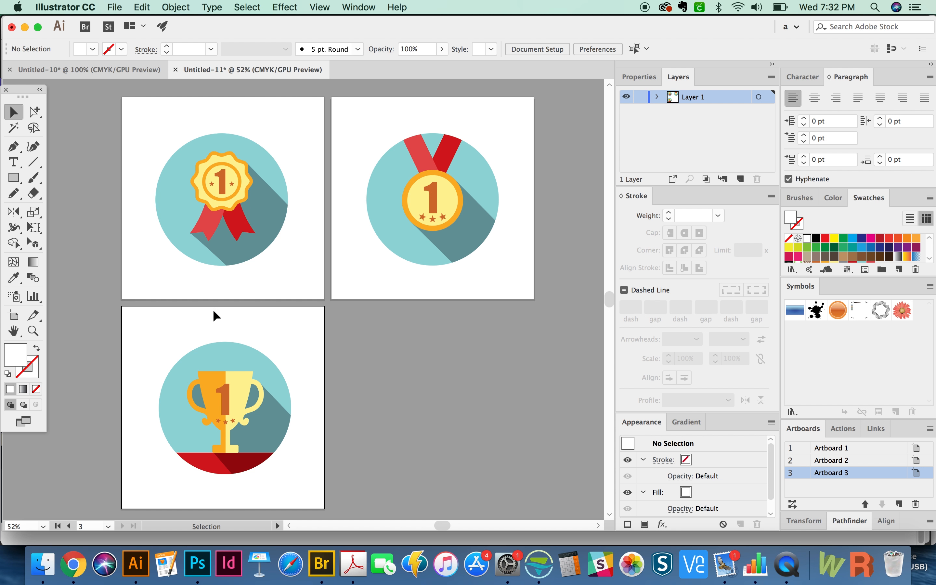
# - Check the three award icons in outline view and save the document as Awards.ai
pyautogui.hscroll(6, 371, 344)
pyautogui.scroll(3, 372, 344)
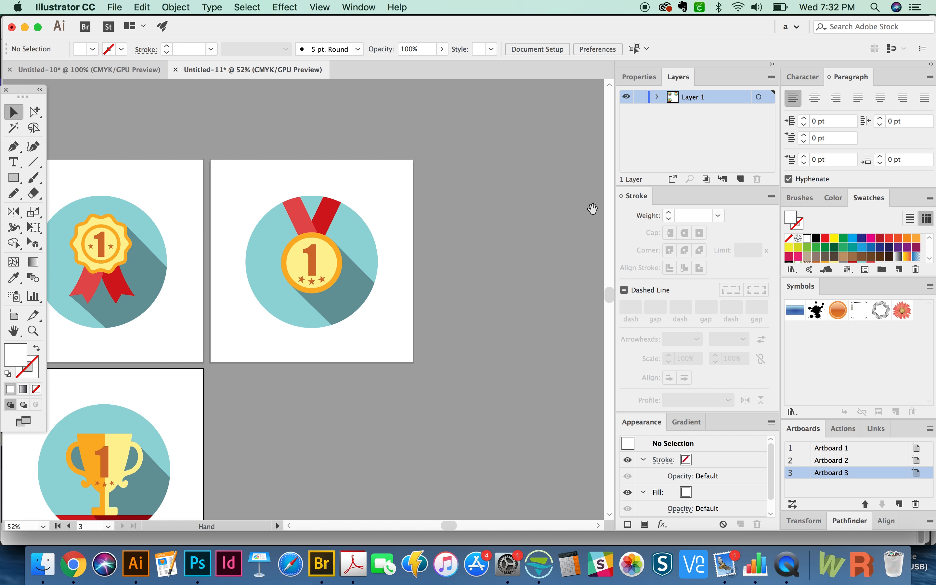
pyautogui.press('space')
pyautogui.moveTo(211, 349); pyautogui.dragTo(340, 304)
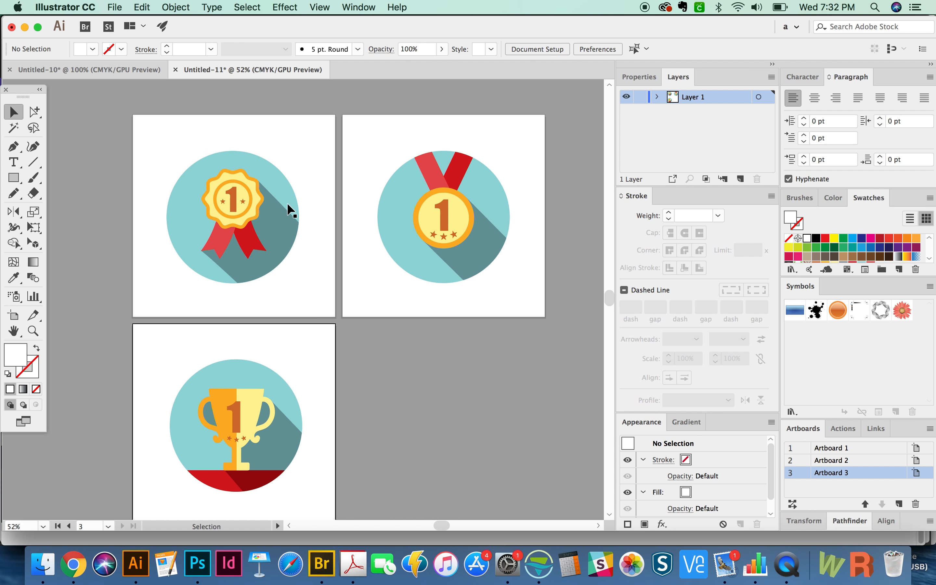
pyautogui.press('super+y')
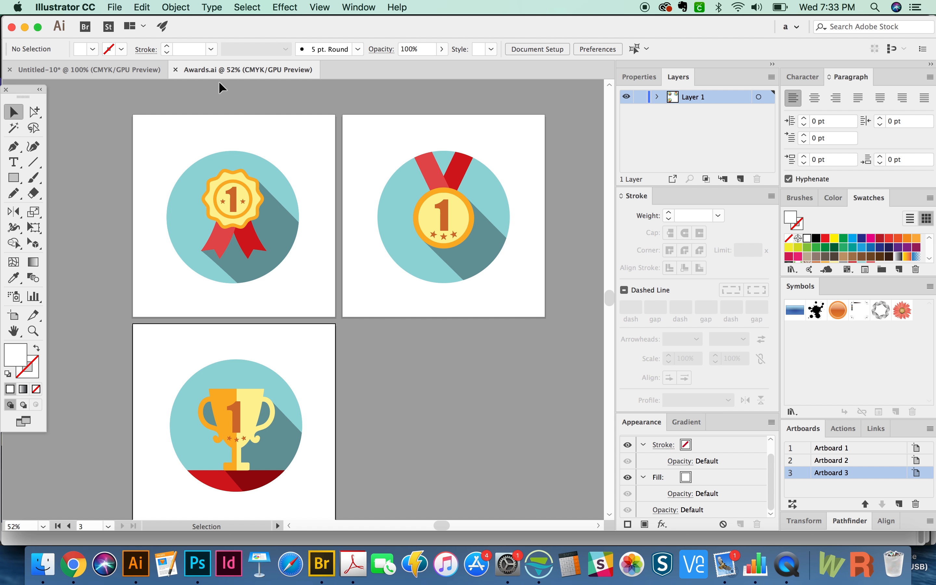
# - Export the Awards document in JPEG (jpg) format, using all artboards
pyautogui.click(115, 7)
pyautogui.moveTo(160, 223)
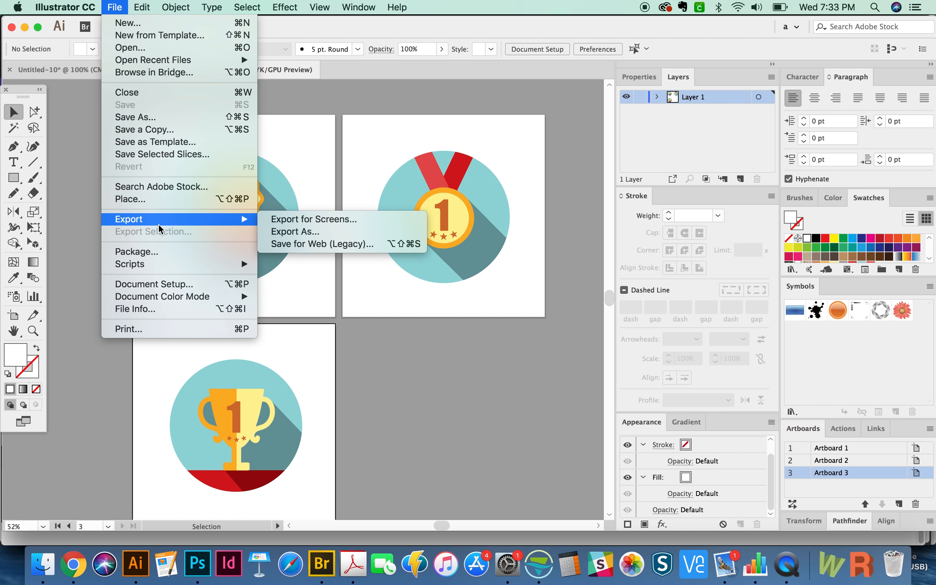
pyautogui.click(295, 232)
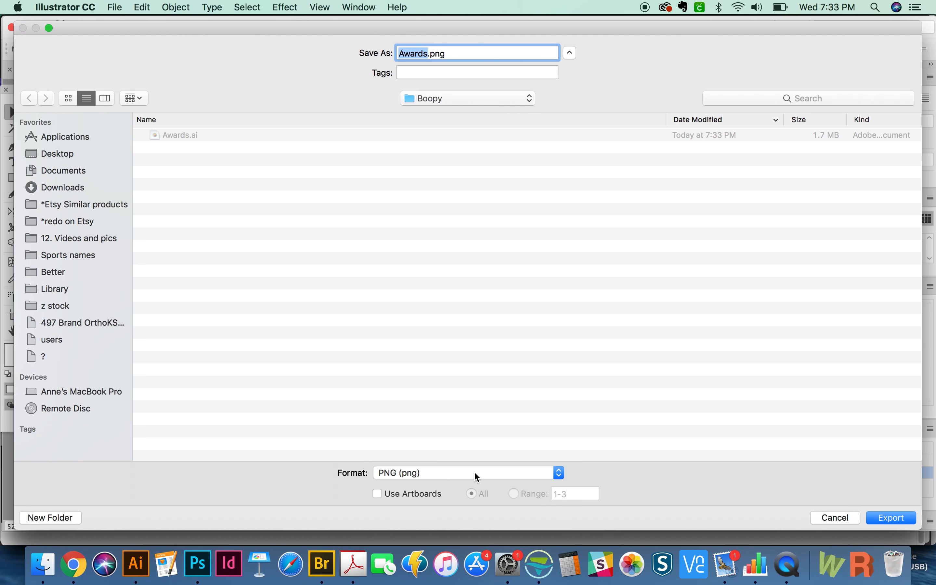
pyautogui.click(475, 473)
pyautogui.click(425, 410)
pyautogui.click(377, 494)
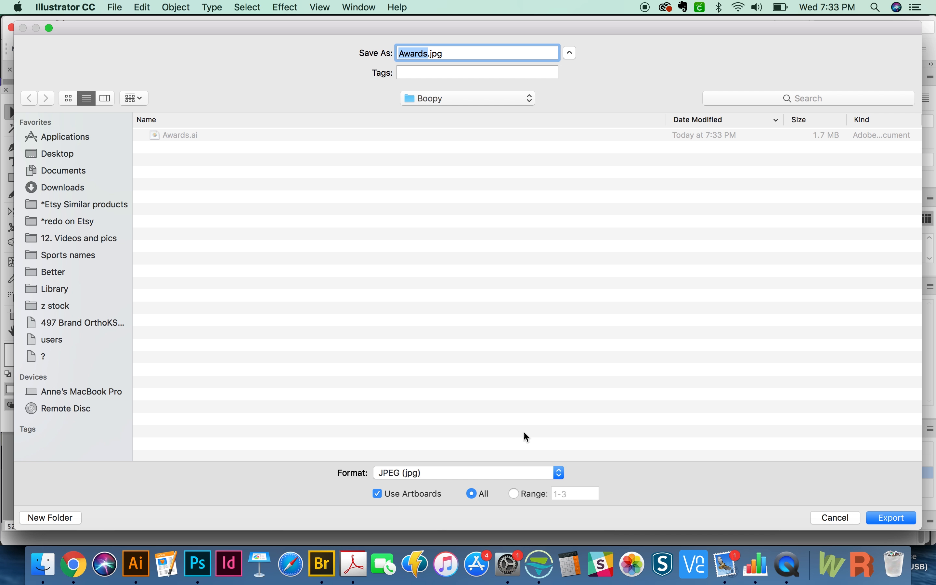
pyautogui.click(894, 519)
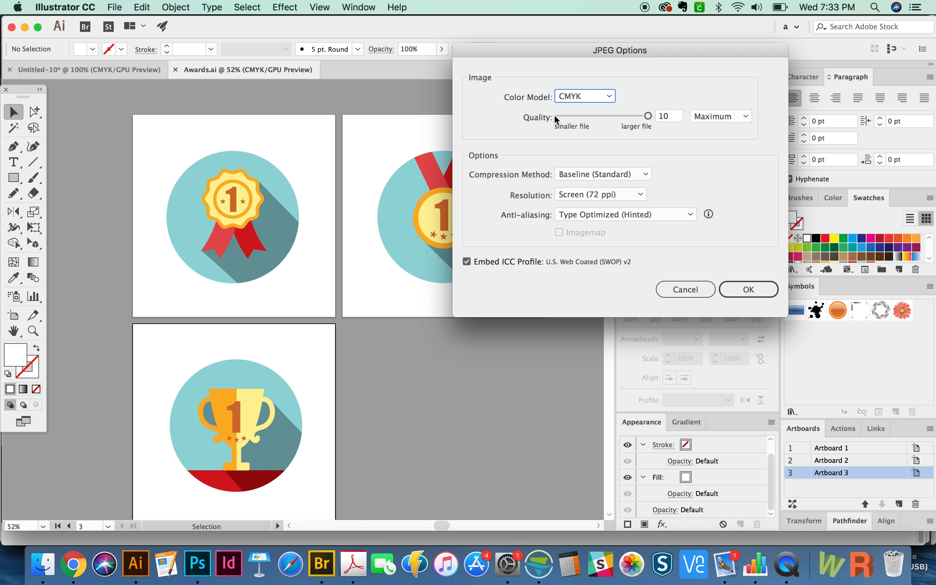
# - Set the JPEG color model to RGB and the resolution to 750 ppi, and run the export
pyautogui.click(610, 97)
pyautogui.click(586, 112)
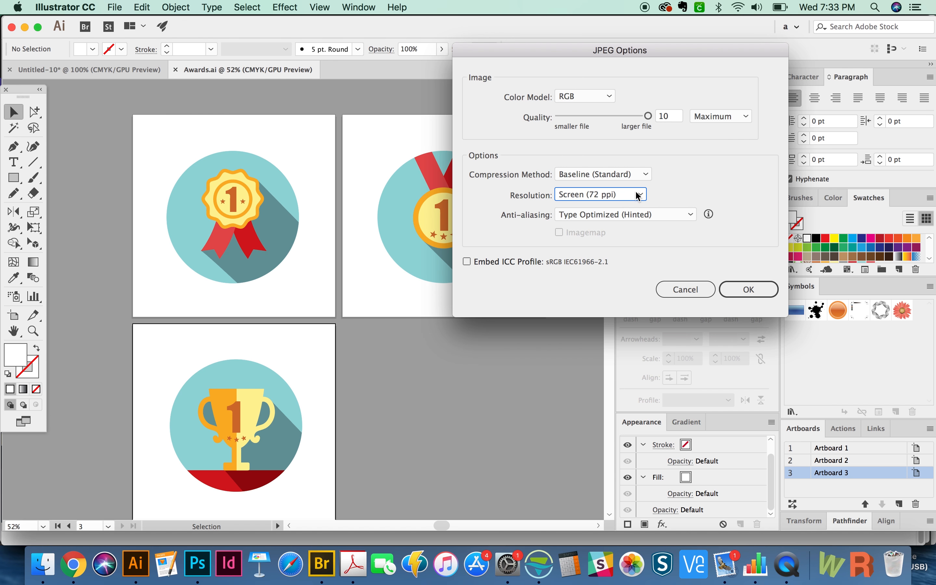
pyautogui.click(567, 193)
pyautogui.click(581, 252)
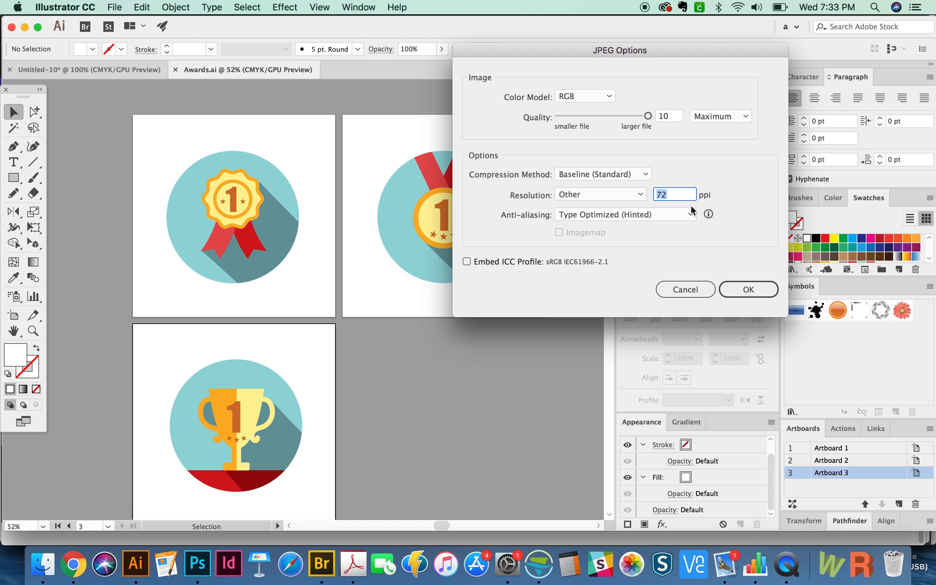
pyautogui.write('750')
pyautogui.click(758, 295)
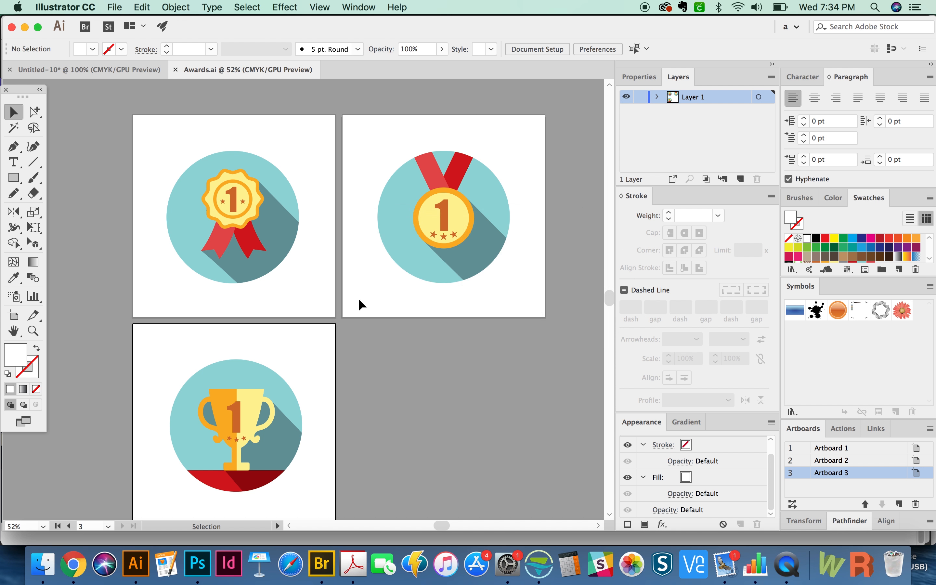
# - Save the Awards document in Illustrator EPS (eps) format using all artboards, with the version set to Illustrator 10 EPS
pyautogui.click(118, 4)
pyautogui.click(130, 117)
pyautogui.click(479, 473)
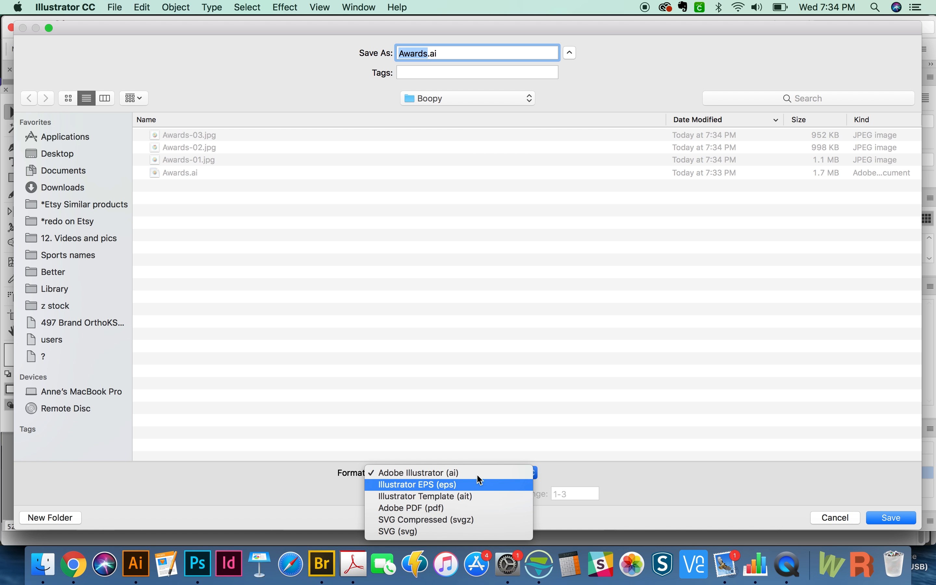
pyautogui.click(477, 485)
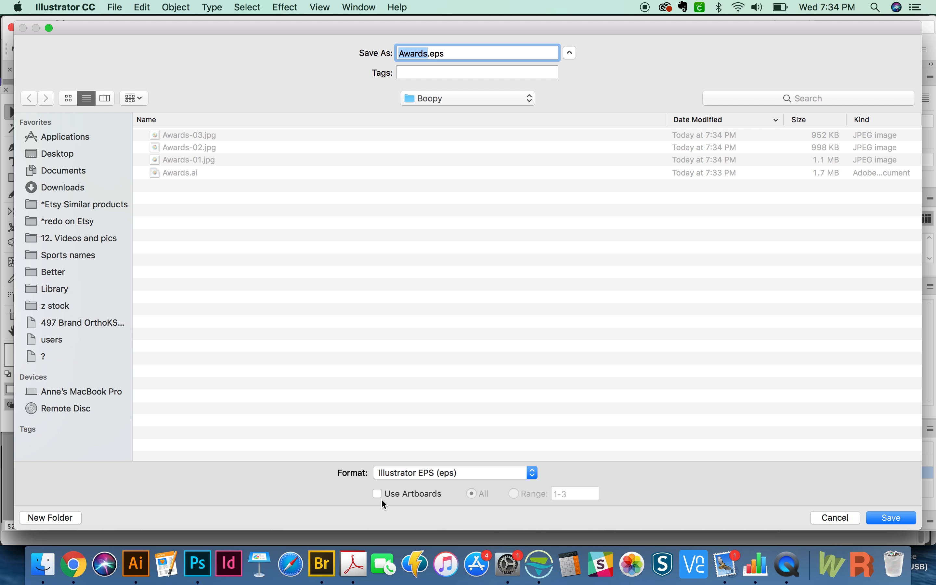
pyautogui.click(380, 497)
pyautogui.click(880, 517)
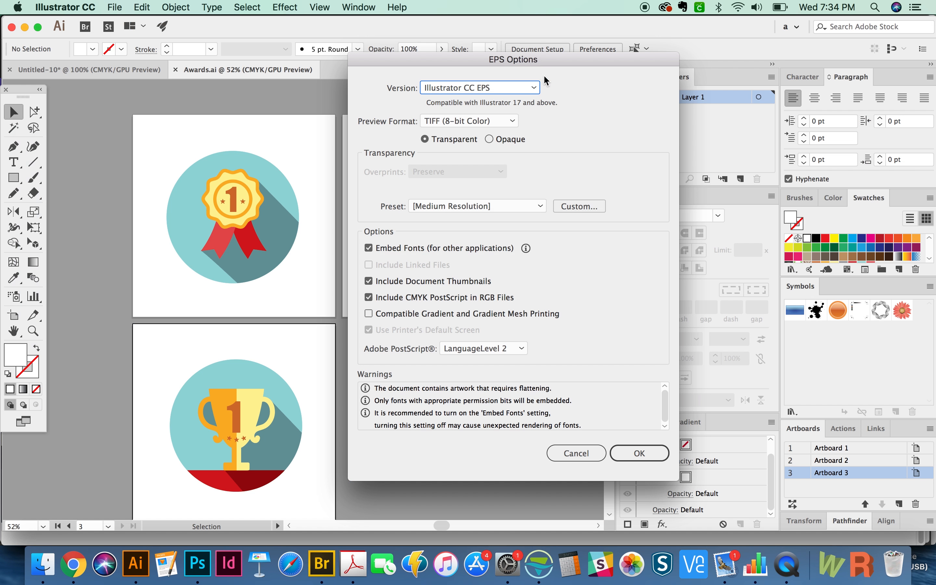
pyautogui.click(519, 87)
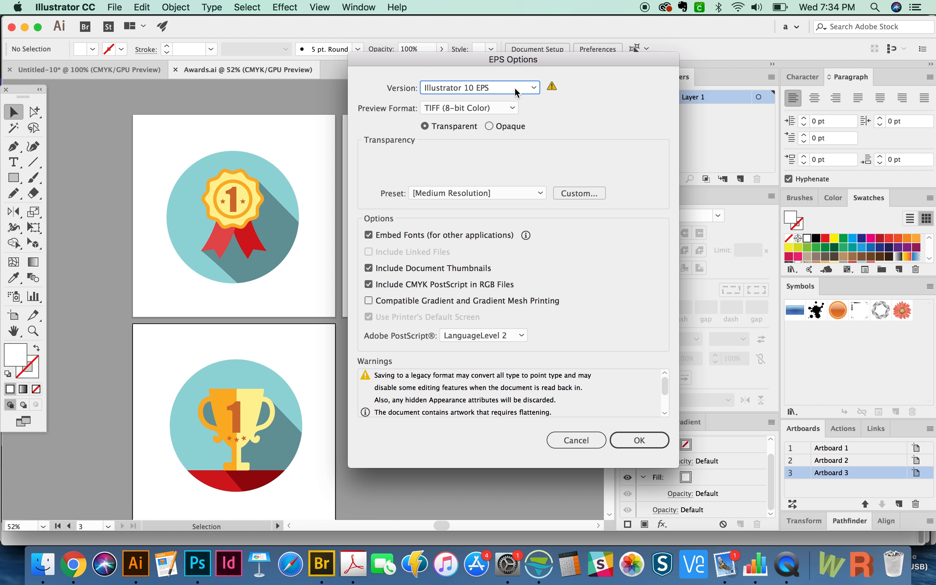
pyautogui.click(643, 436)
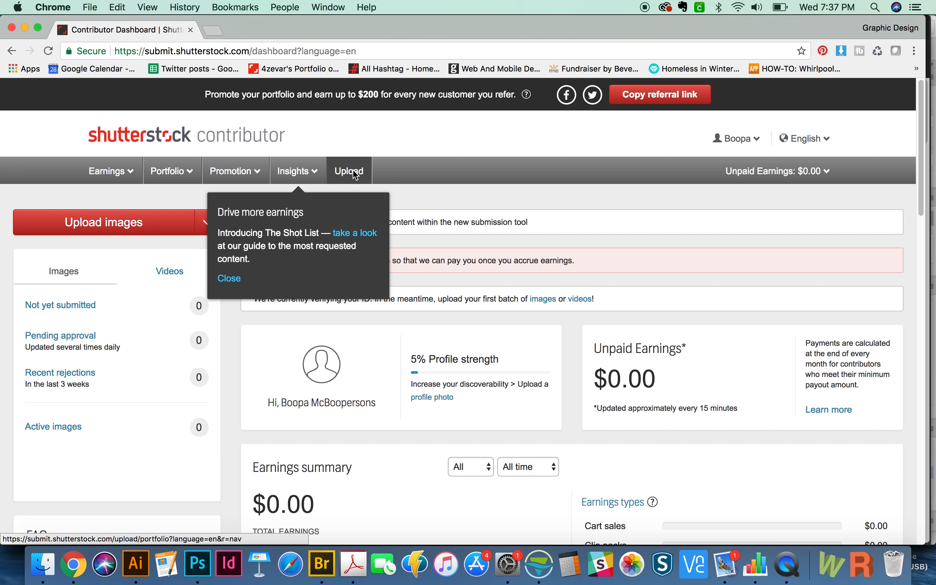
# - Switch to Chrome, upload the EPS and JPG files of Awards-01, Awards-02 and Awards-03 to Shutterstock, and continue to content submission
pyautogui.click(350, 172)
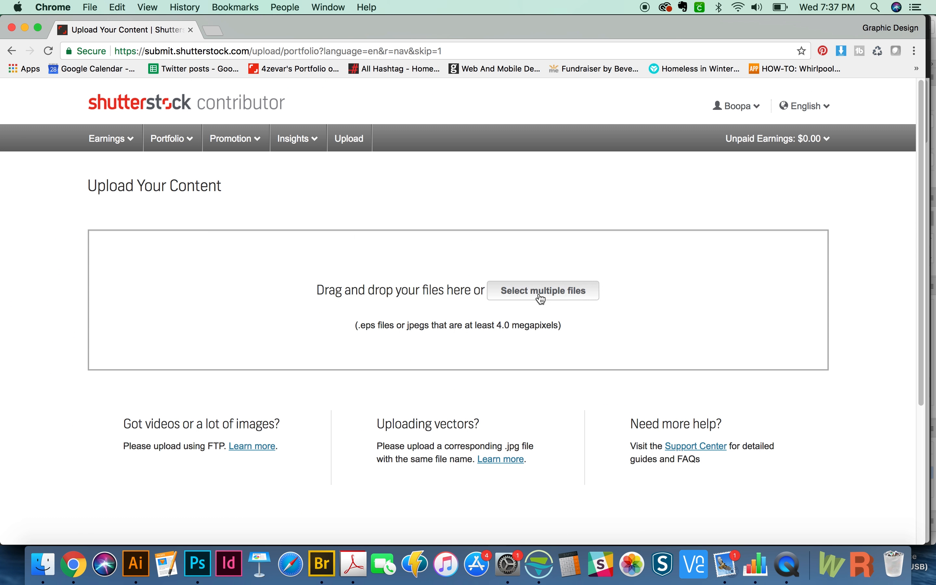
pyautogui.click(539, 292)
pyautogui.press('super+a')
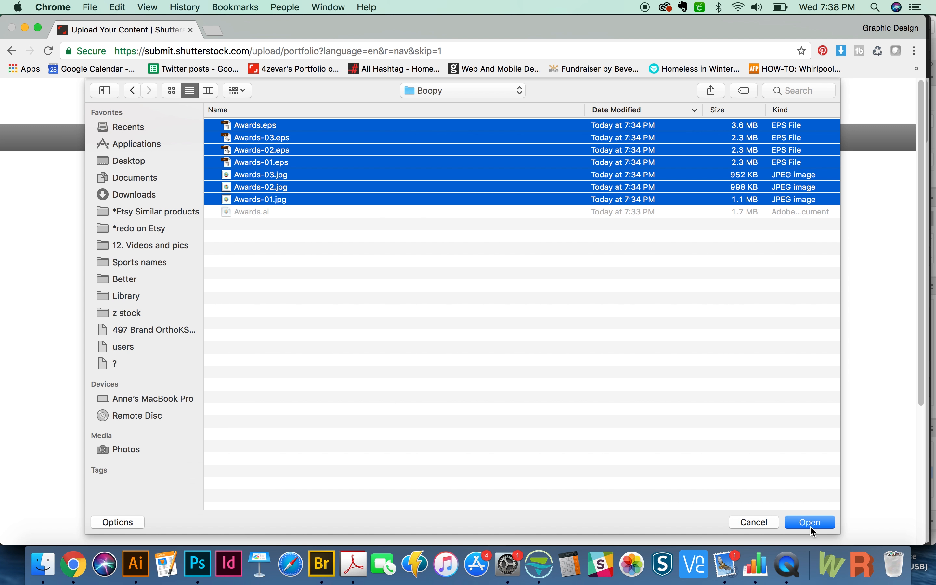
pyautogui.click(366, 270)
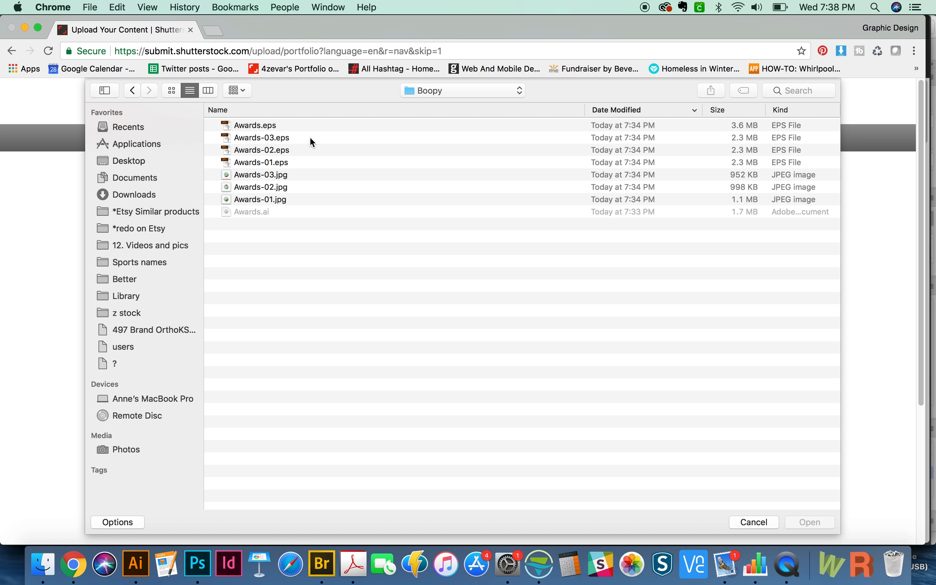
pyautogui.moveTo(311, 138); pyautogui.dragTo(299, 195)
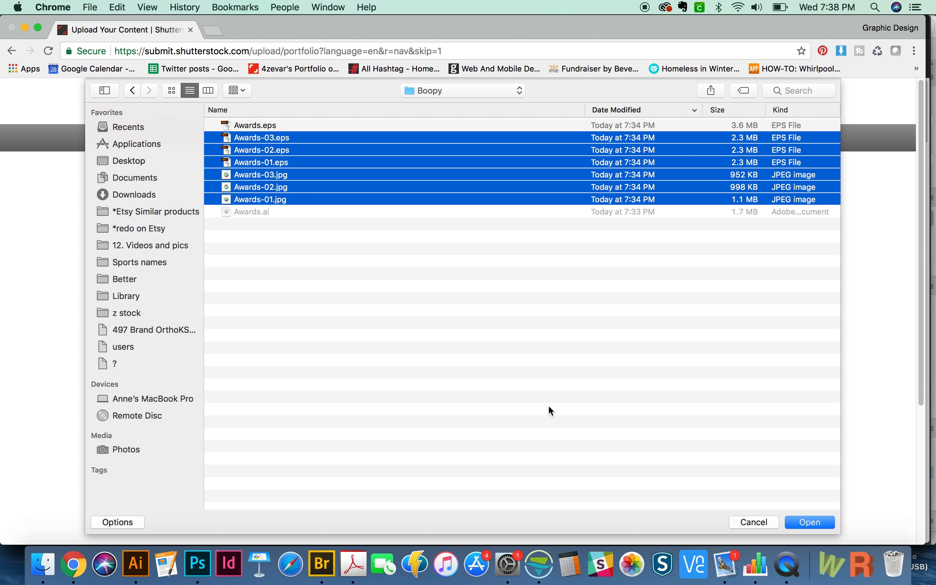
pyautogui.click(812, 523)
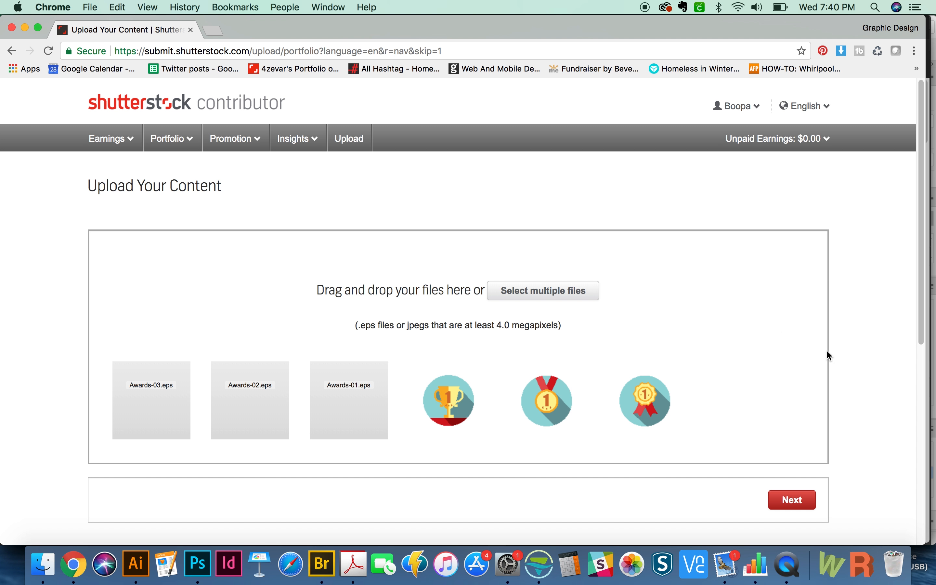
pyautogui.click(796, 502)
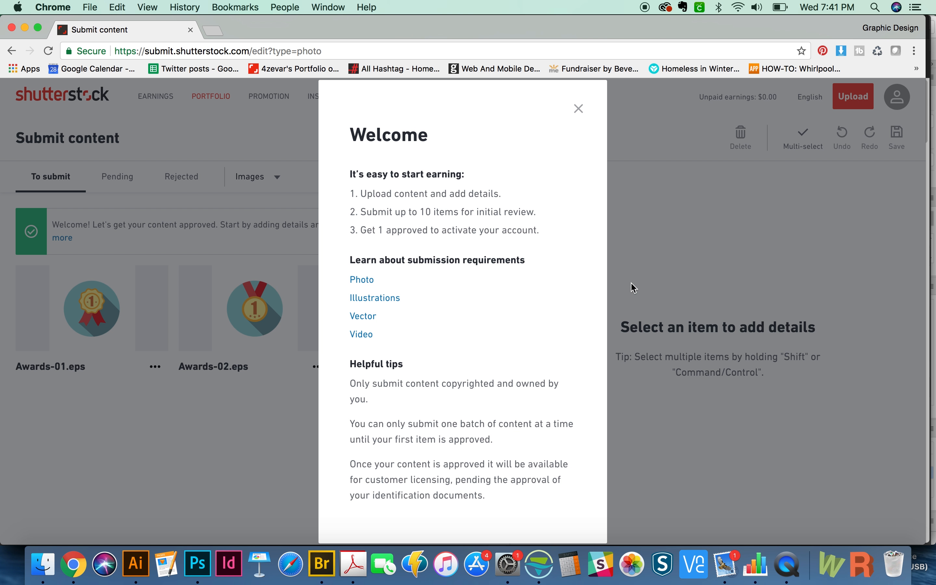
pyautogui.click(577, 109)
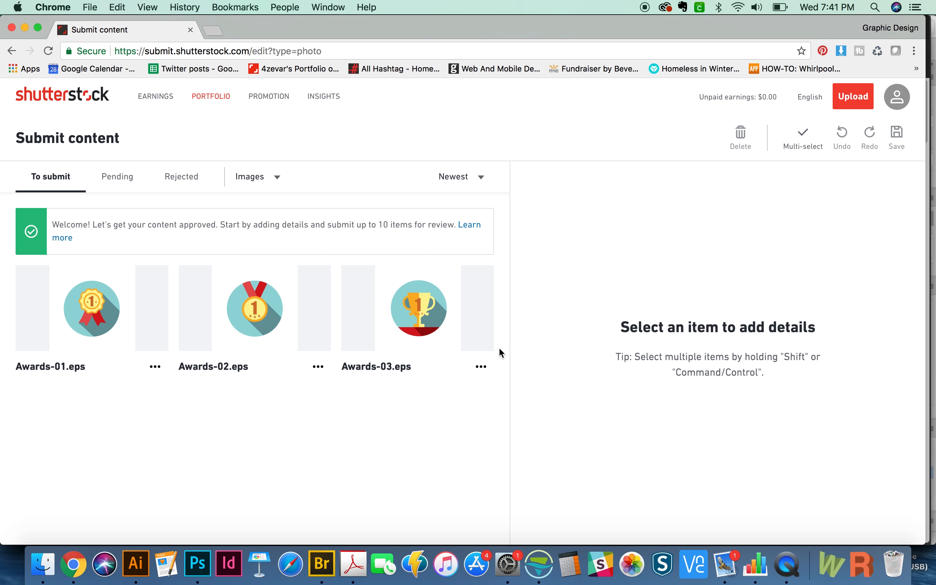
# - Select Awards-01.eps and add suggested keywords including ribbon, icon, winner, vector, symbol, badge, award, prize, medal and victory
pyautogui.moveTo(166, 331)
pyautogui.moveTo(46, 376)
pyautogui.click(83, 313)
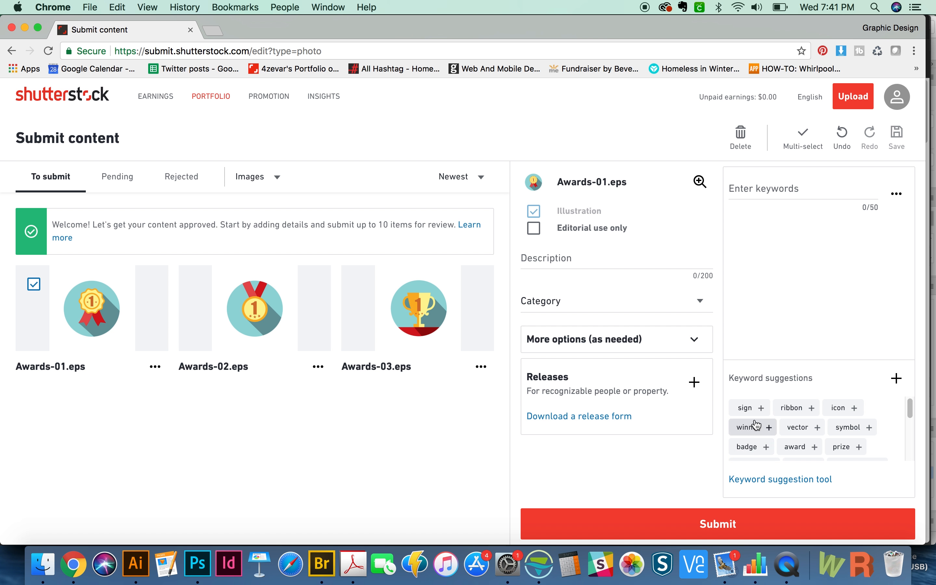
pyautogui.click(813, 415)
pyautogui.click(810, 413)
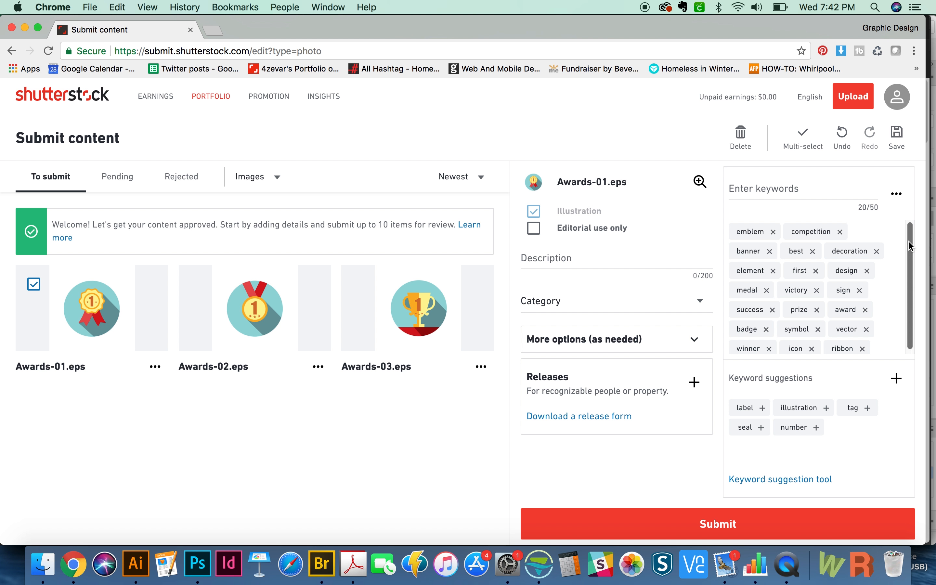
# - Add the custom keywords "number", "one" and "best in show" to Awards-01.eps
pyautogui.click(824, 193)
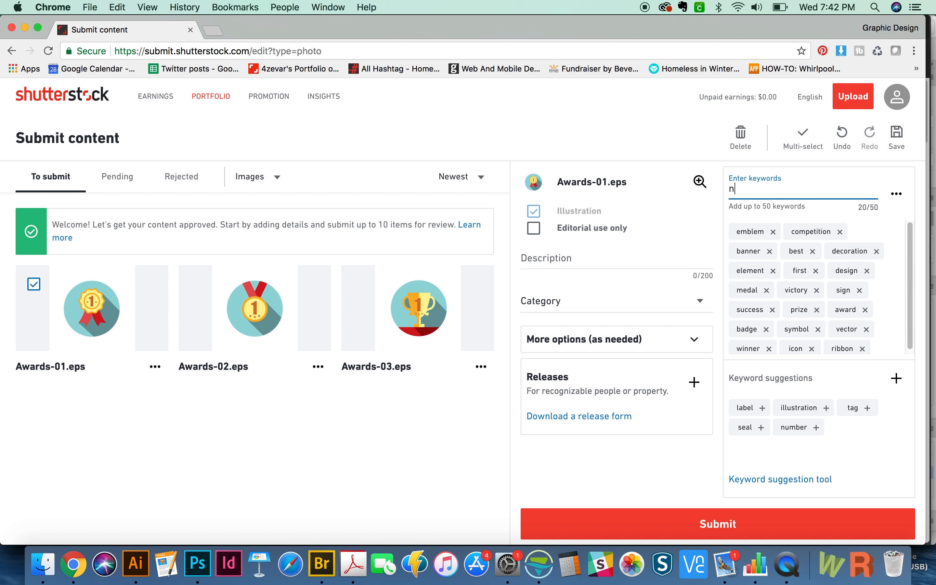
pyautogui.write('number')
pyautogui.press('Return')
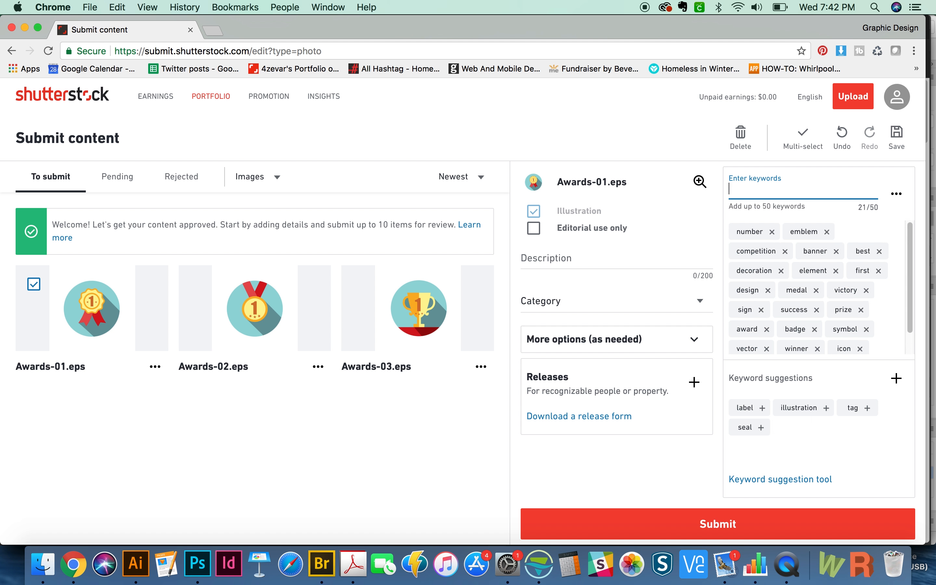
pyautogui.write('one')
pyautogui.press('Return')
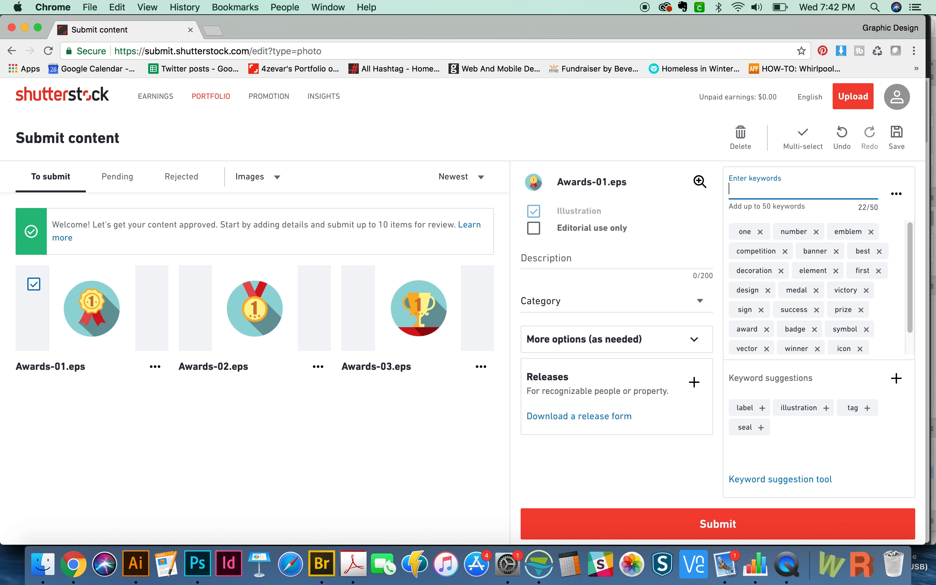
pyautogui.write('best in show')
pyautogui.press('Return')
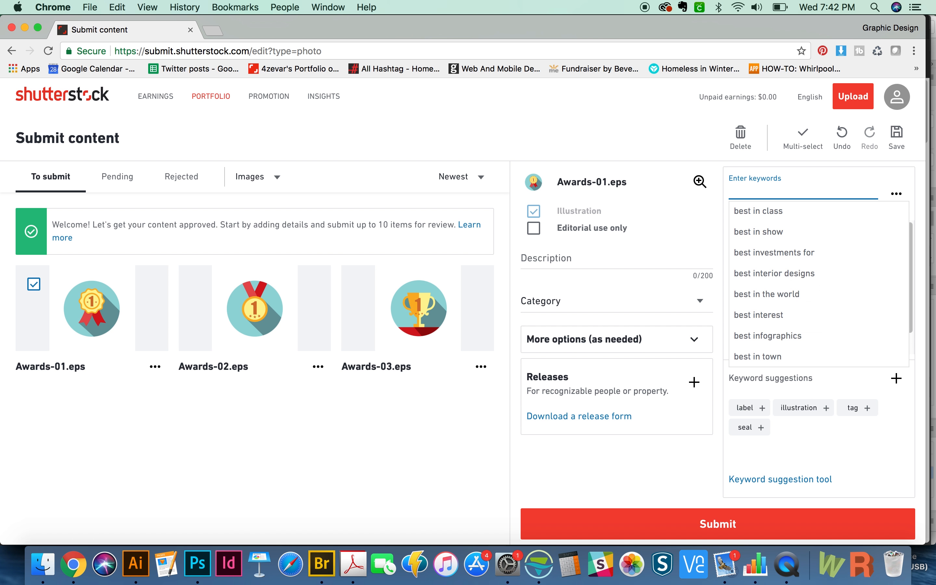
pyautogui.click(754, 232)
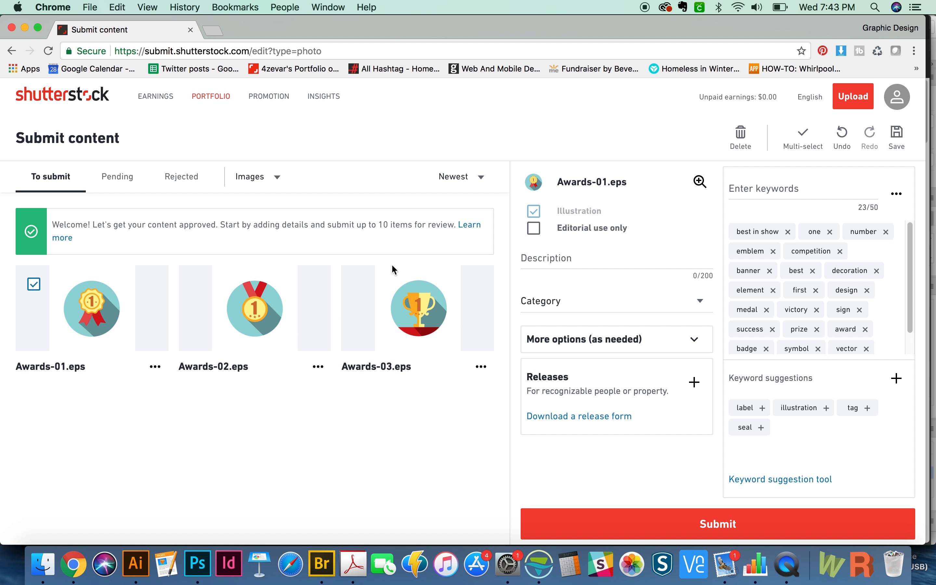
# - Copy the keywords of Awards-01.eps and paste them onto Awards-02.eps and Awards-03.eps together
pyautogui.click(896, 193)
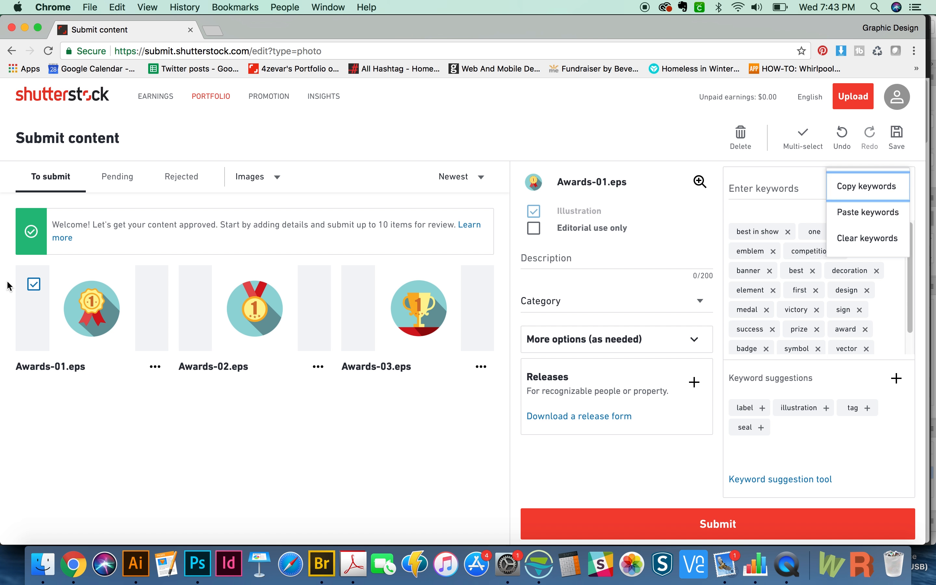
pyautogui.click(35, 286)
pyautogui.click(197, 294)
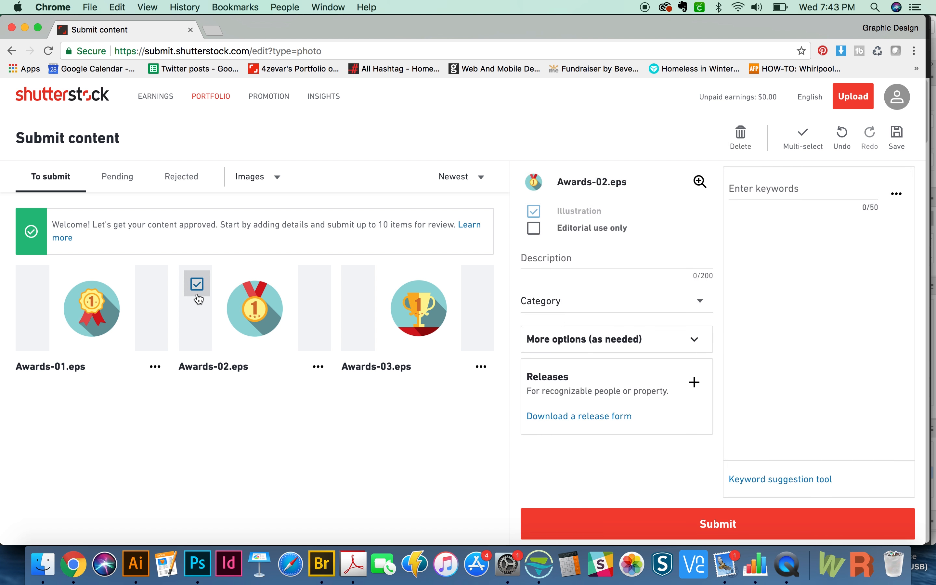
pyautogui.click(360, 284)
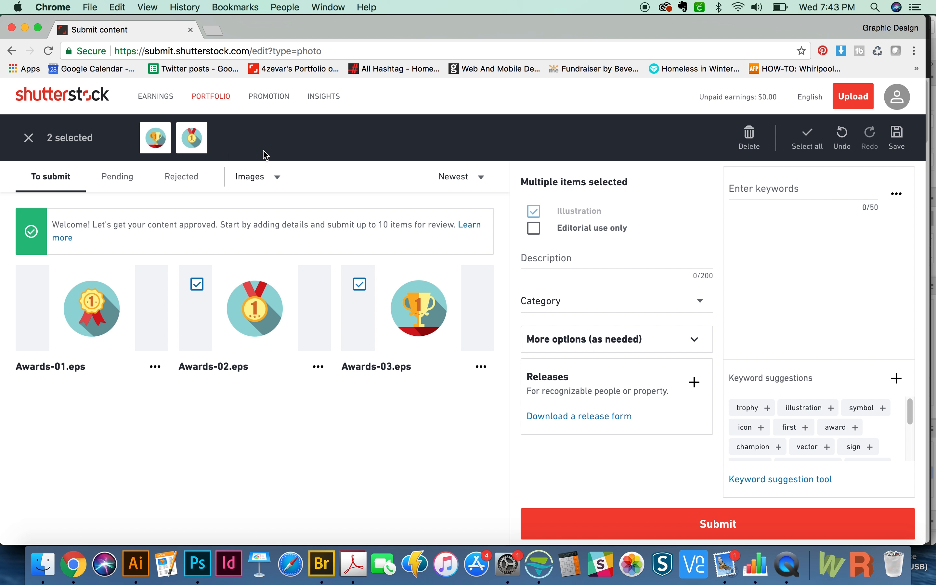
pyautogui.click(757, 188)
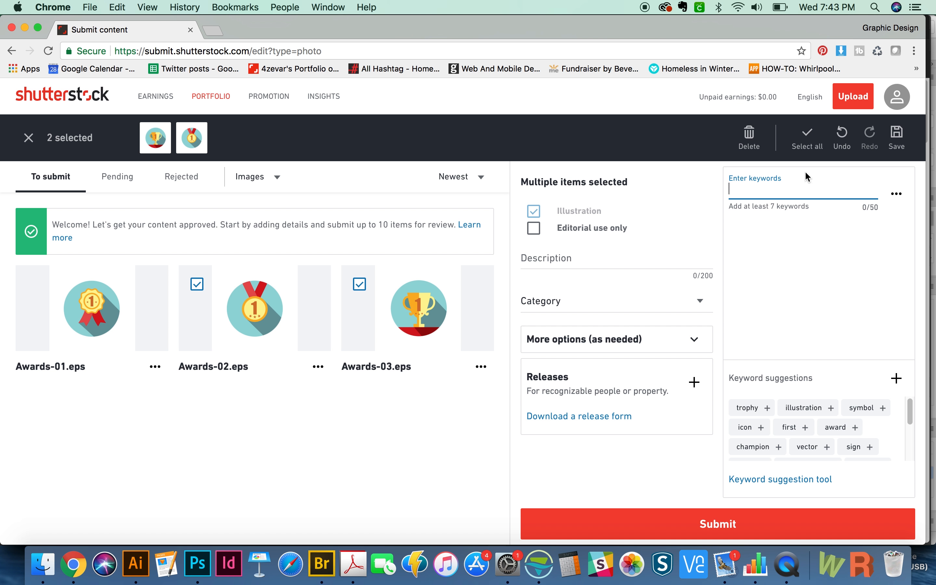
pyautogui.press('super+v')
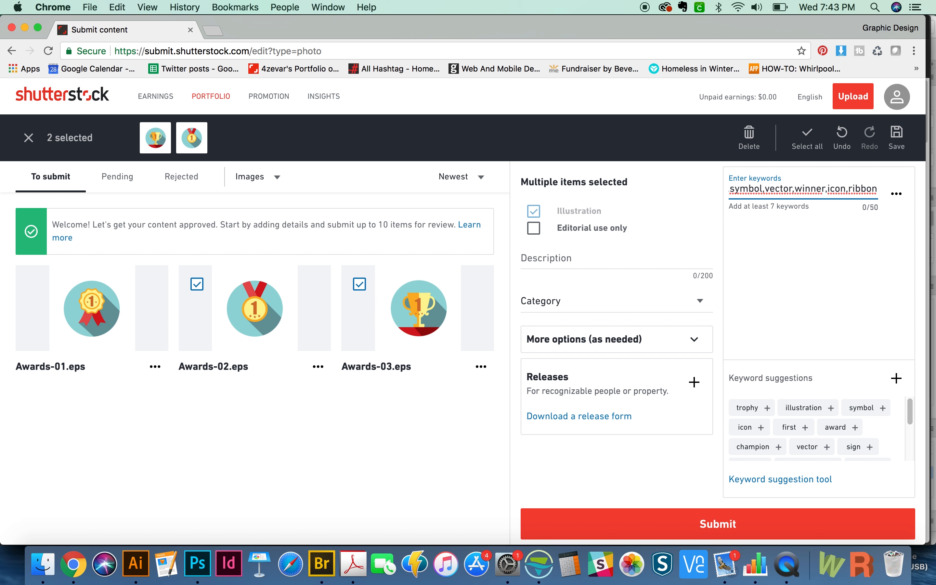
pyautogui.press('Return')
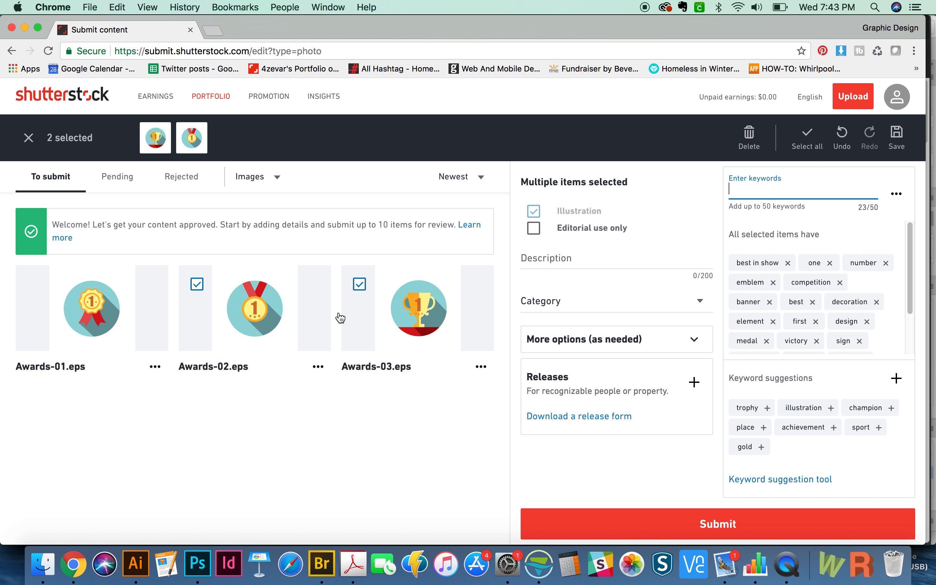
# - Add the suggested keywords trophy, illustration, champion, achievement, sport and gold to Awards-02.eps and Awards-03.eps, and save the changes
pyautogui.click(769, 409)
pyautogui.click(778, 408)
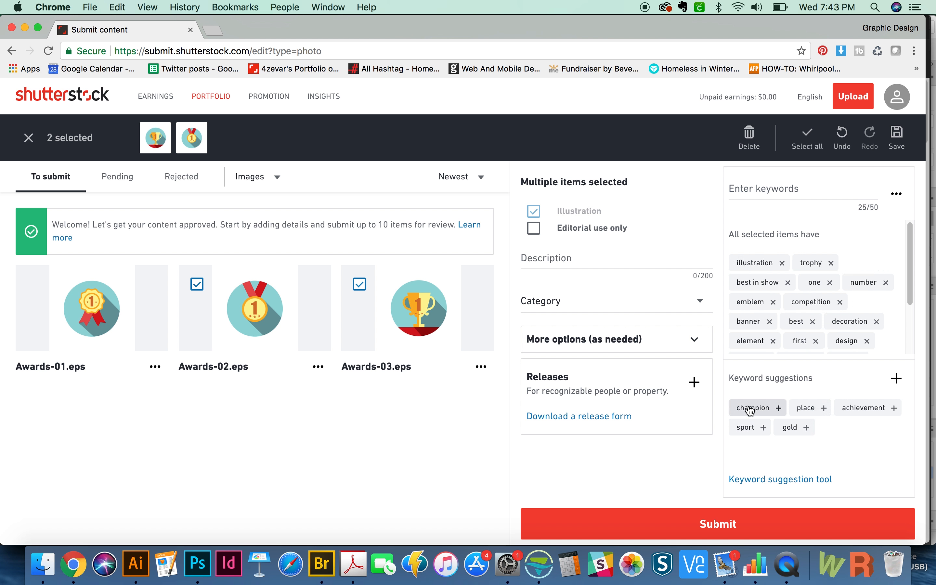
pyautogui.click(750, 410)
pyautogui.click(800, 409)
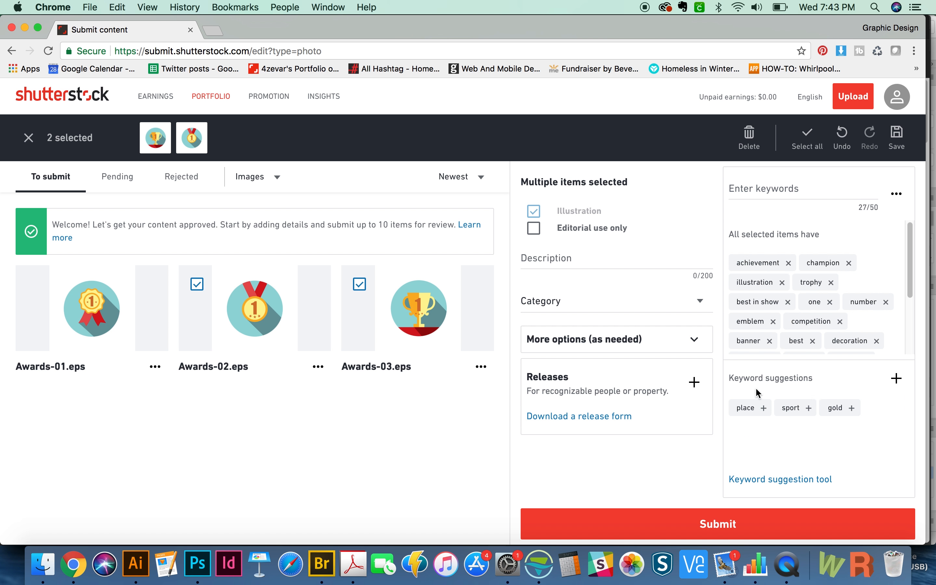
pyautogui.click(791, 410)
pyautogui.click(793, 408)
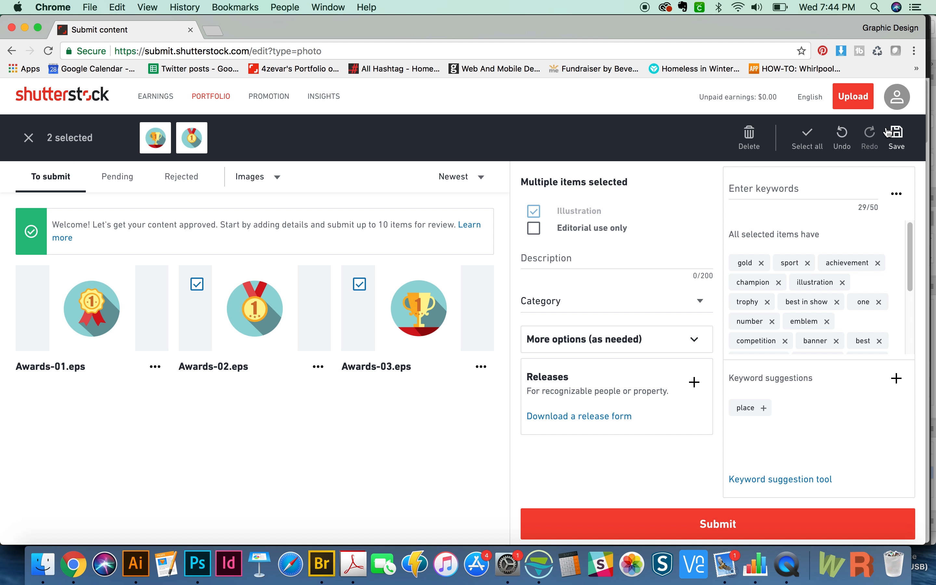
pyautogui.click(898, 149)
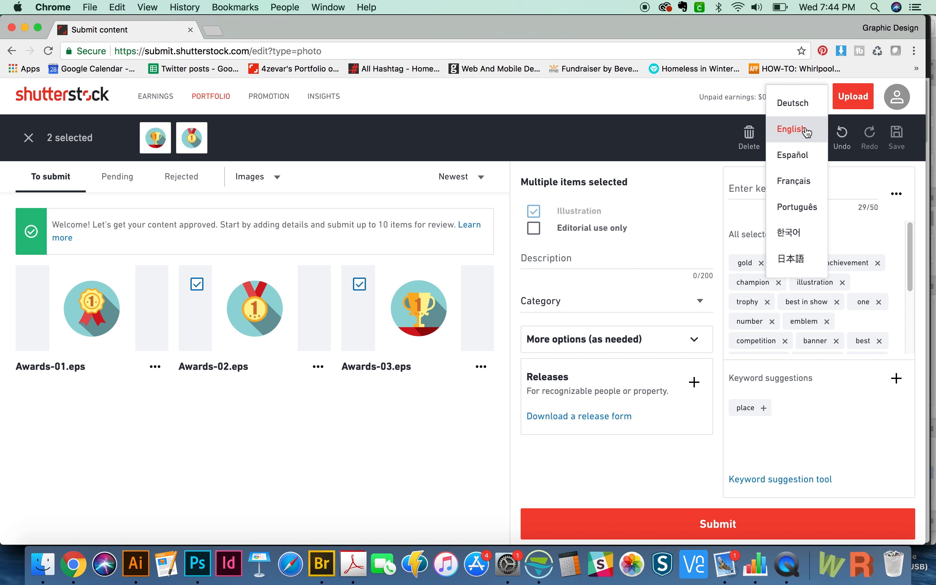
# - Select all three award items and set their description to "Award Medal, Ribbon or Trophy" and their category to Abstract
pyautogui.click(811, 145)
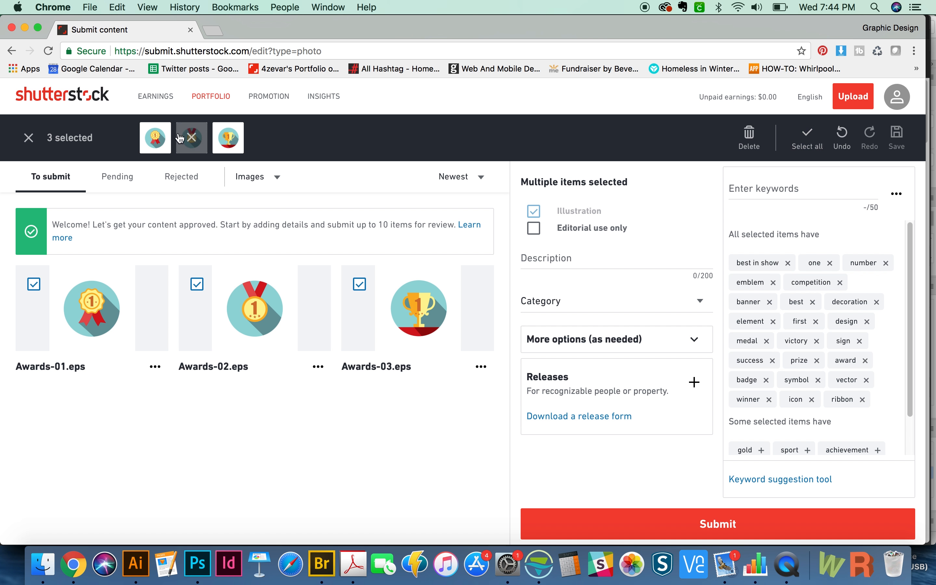
pyautogui.click(695, 533)
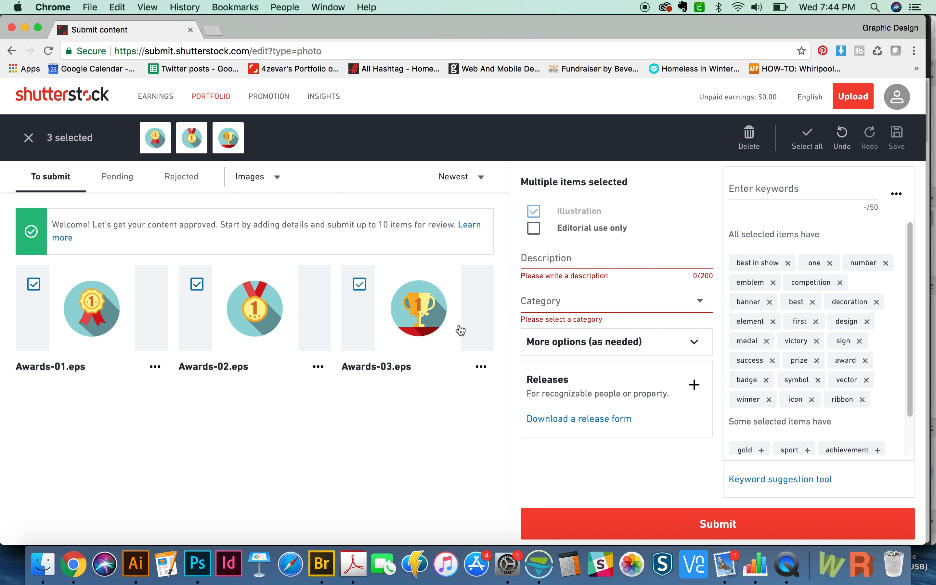
pyautogui.click(537, 260)
pyautogui.write('Award')
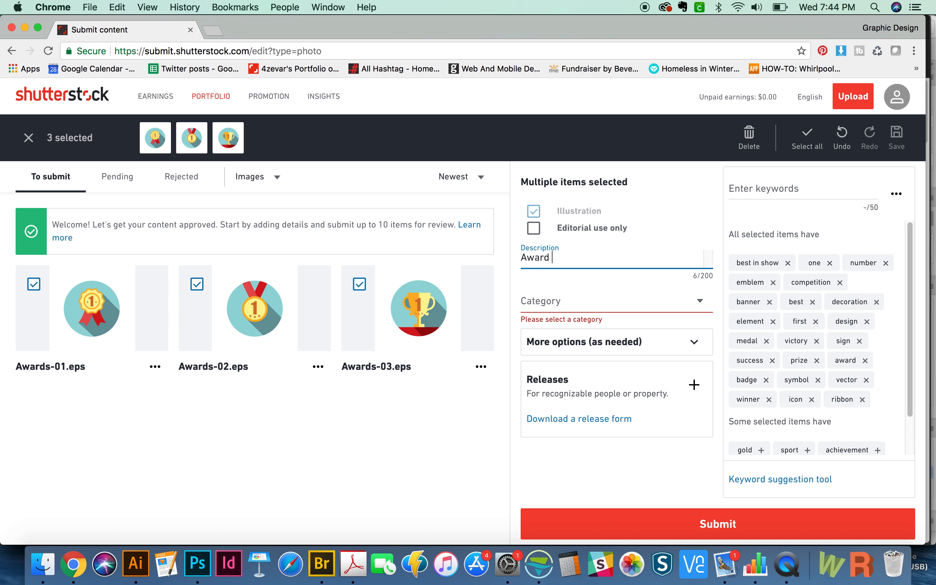
pyautogui.write(' Medal, Ribbon or Trou')
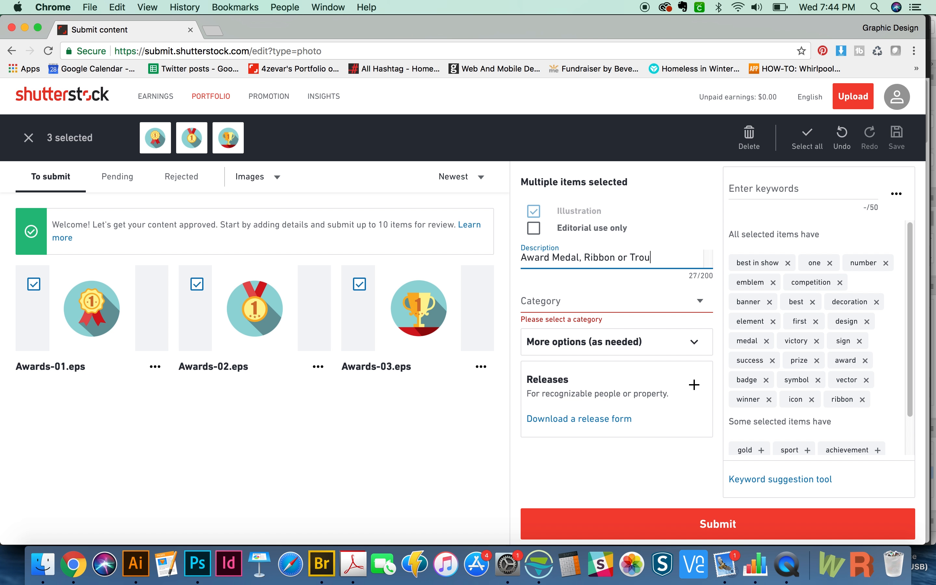
pyautogui.press('BackSpace')
pyautogui.write('phy')
pyautogui.click(683, 304)
pyautogui.moveTo(714, 321)
pyautogui.mouseDown()
pyautogui.moveTo(710, 374)
pyautogui.moveTo(717, 323)
pyautogui.mouseUp()
pyautogui.click(554, 305)
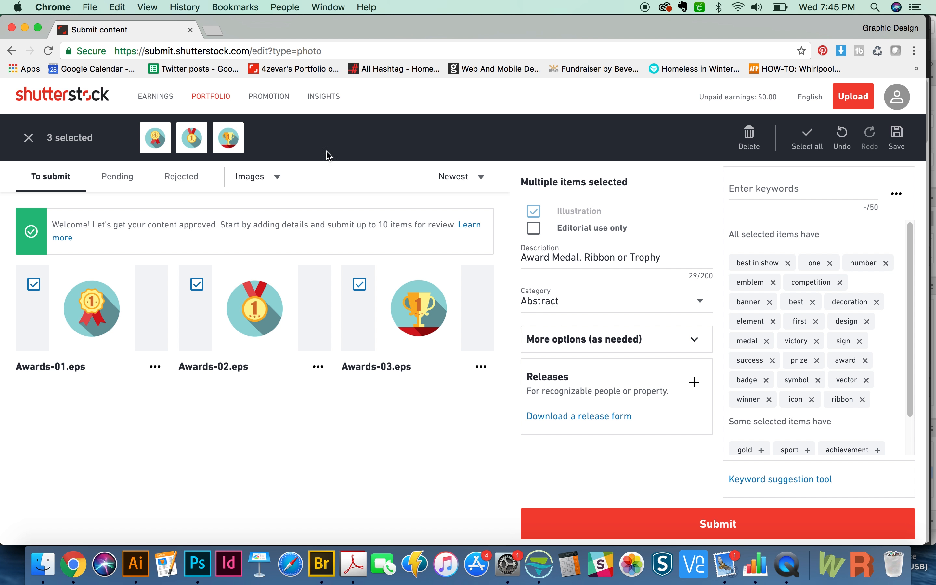
# - Submit the three award items for review and confirm the submission
pyautogui.moveTo(187, 148)
pyautogui.click(720, 532)
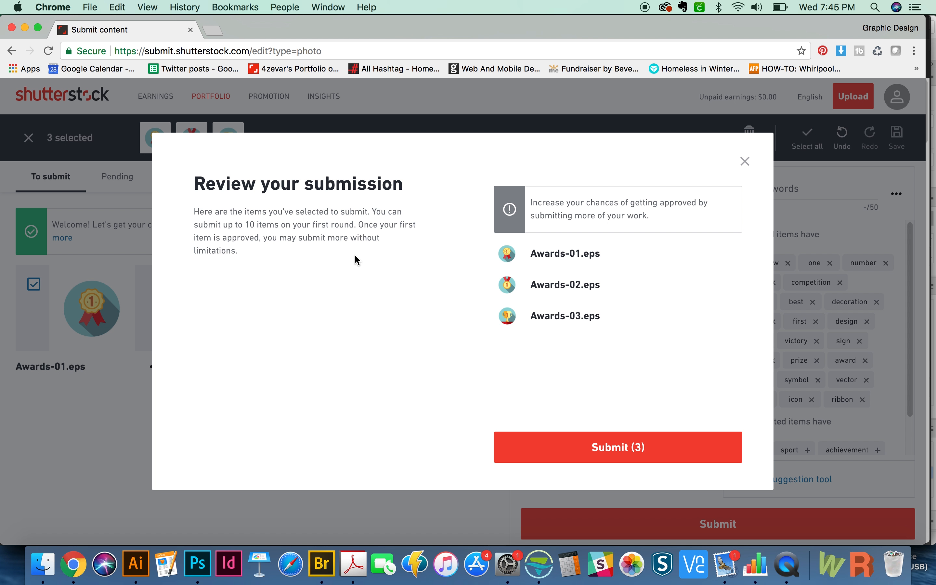
pyautogui.click(611, 447)
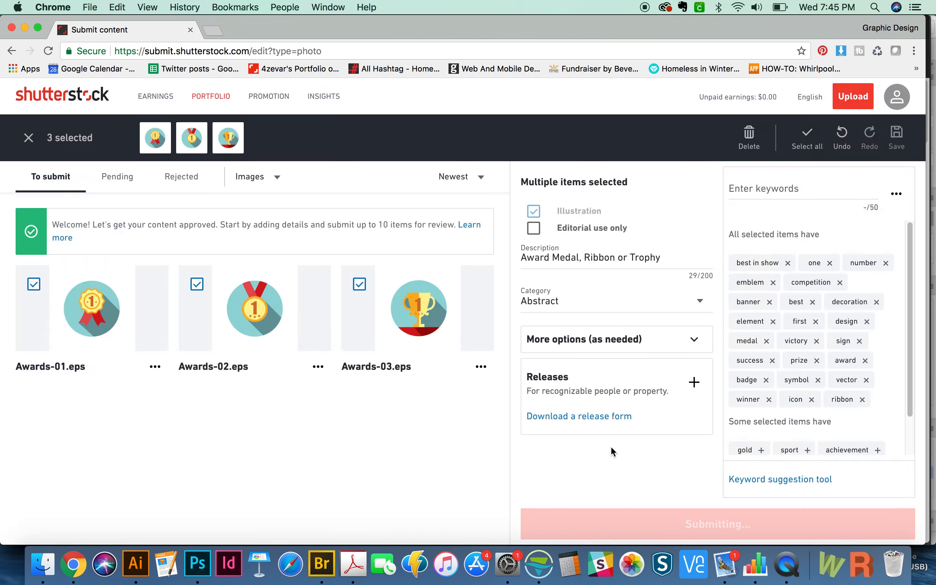